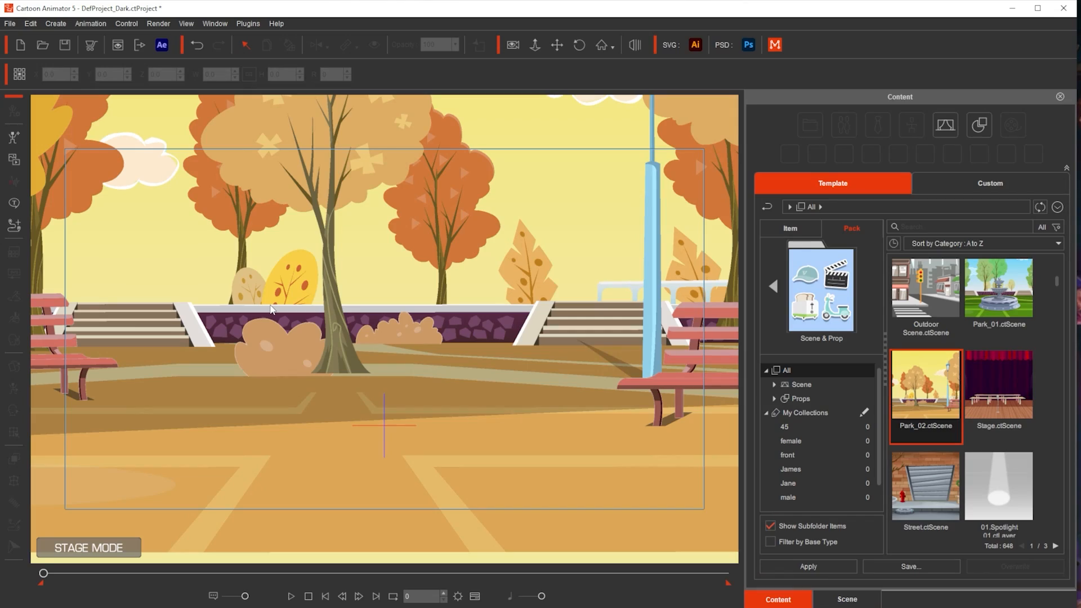
Step: Move the camera view around the autumn park stage to examine how its scene layers shift in depth
{"action": "key", "text": "alt"}
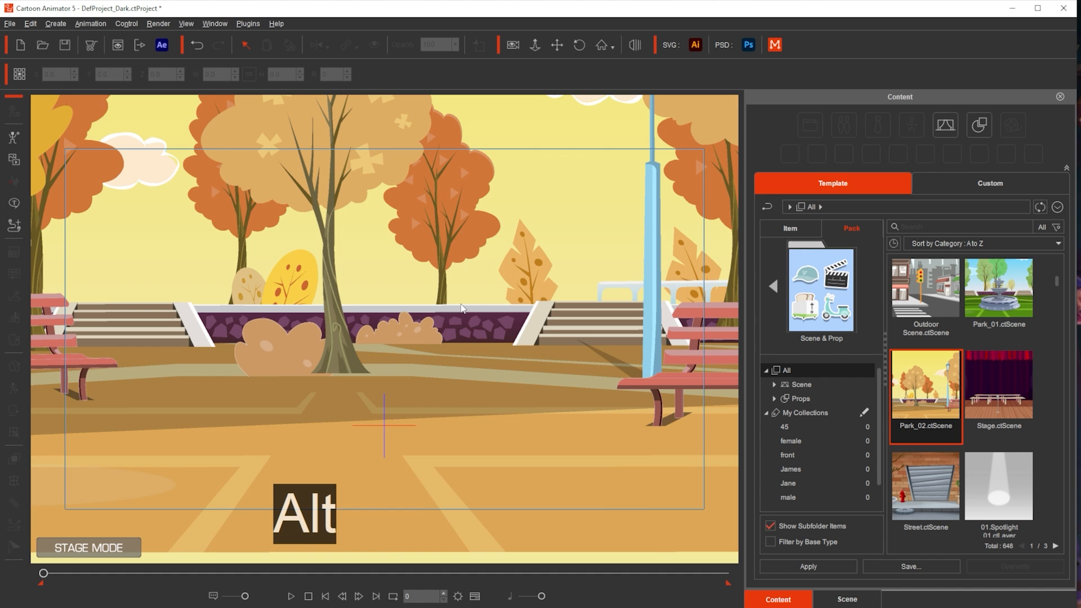
{"action": "left_click_drag", "start_coordinate": [461, 308], "coordinate": [473, 271]}
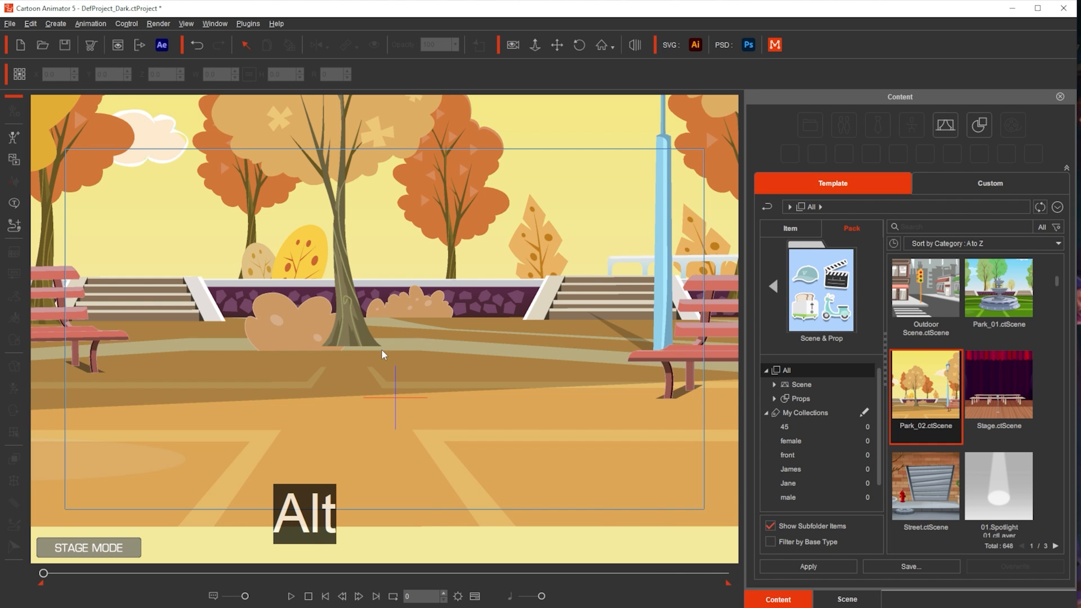
{"action": "left_click_drag", "start_coordinate": [382, 350], "coordinate": [287, 316]}
{"action": "left_click_drag", "start_coordinate": [549, 321], "coordinate": [613, 304]}
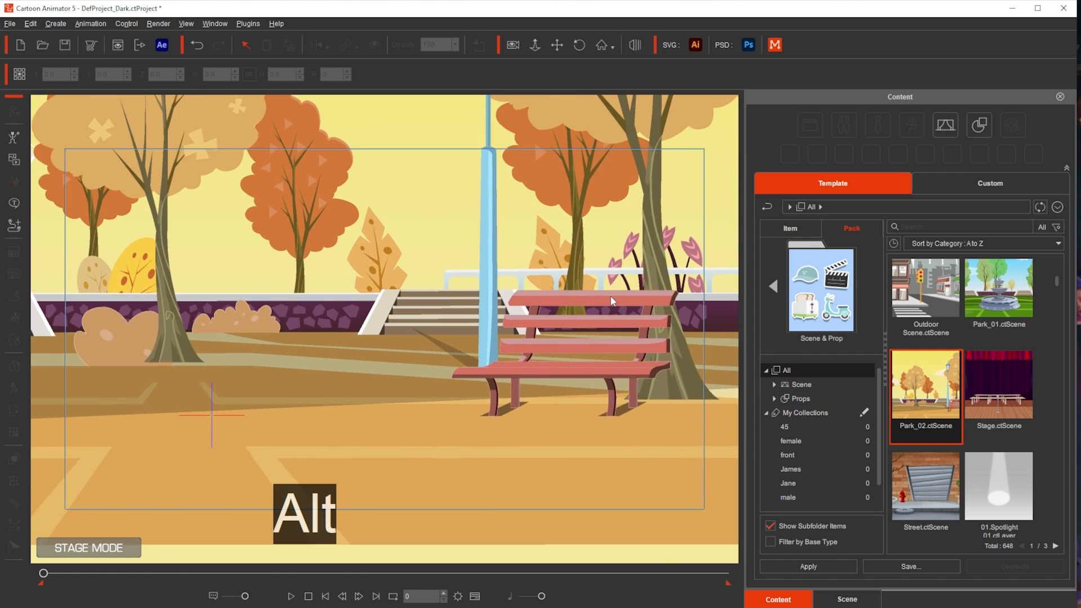
{"action": "left_click_drag", "start_coordinate": [270, 316], "coordinate": [603, 318]}
{"action": "mouse_move", "coordinate": [352, 318]}
{"action": "left_mouse_down"}
{"action": "mouse_move", "coordinate": [606, 320]}
{"action": "mouse_move", "coordinate": [373, 320]}
{"action": "left_mouse_up"}
{"action": "left_click_drag", "start_coordinate": [598, 315], "coordinate": [293, 311]}
{"action": "left_click_drag", "start_coordinate": [490, 305], "coordinate": [535, 326]}
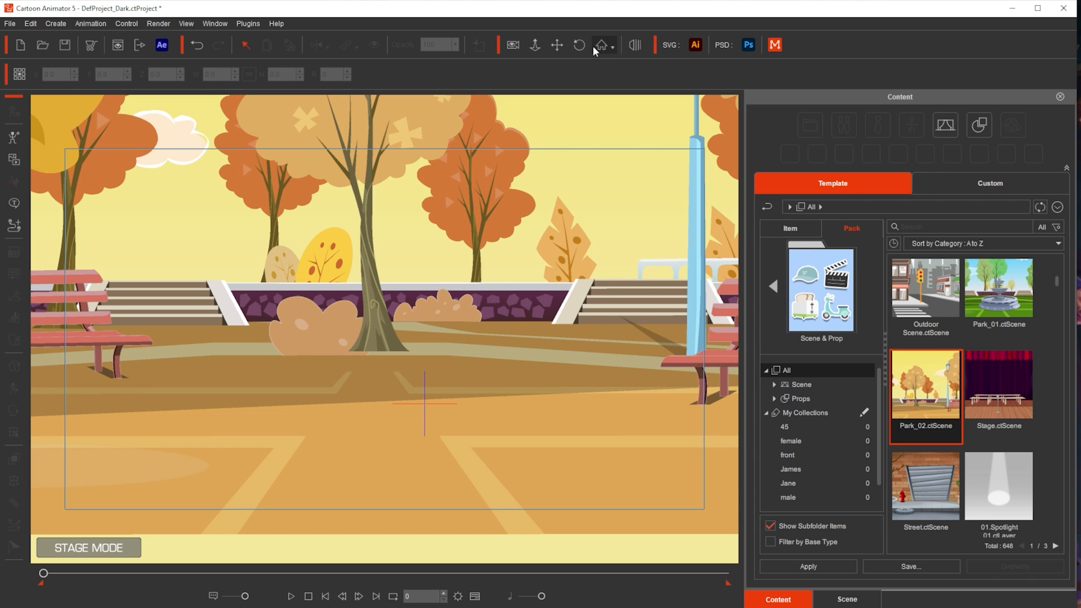
Step: Examine the park scene with the Camera Zoom and Camera Pan tools, alternating between closer, wider and shifted views
{"action": "left_click", "coordinate": [536, 46]}
{"action": "left_click_drag", "start_coordinate": [449, 366], "coordinate": [487, 290]}
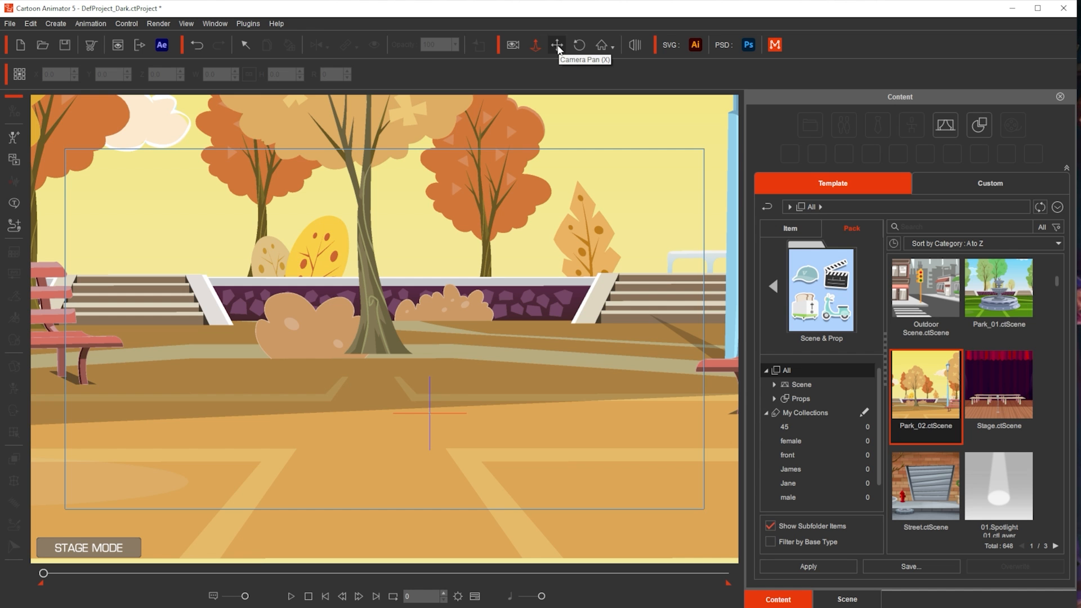
{"action": "left_click", "coordinate": [558, 46]}
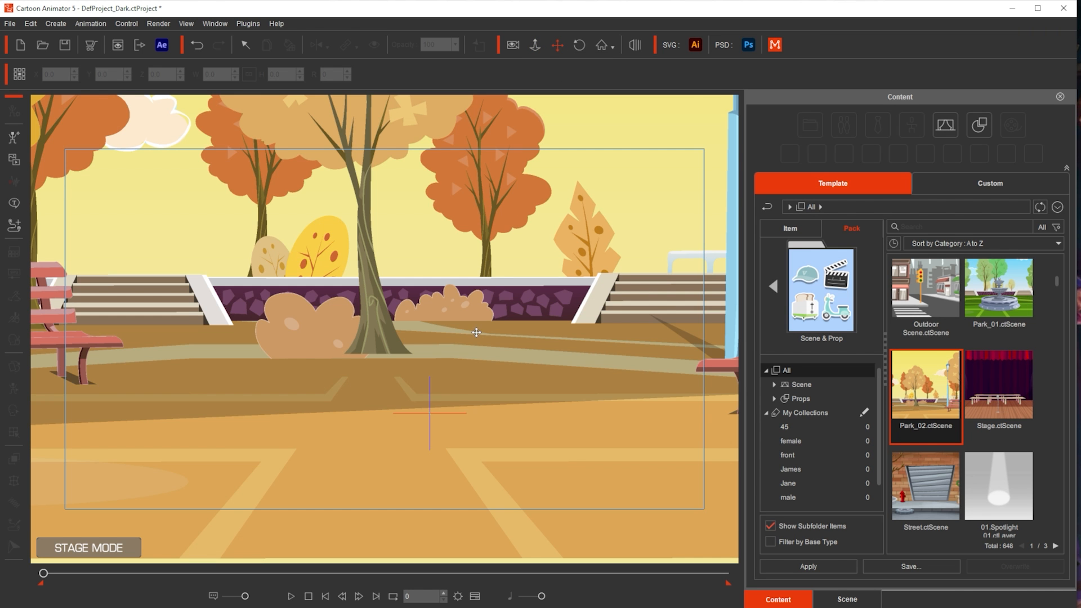
{"action": "left_click_drag", "start_coordinate": [476, 332], "coordinate": [528, 346]}
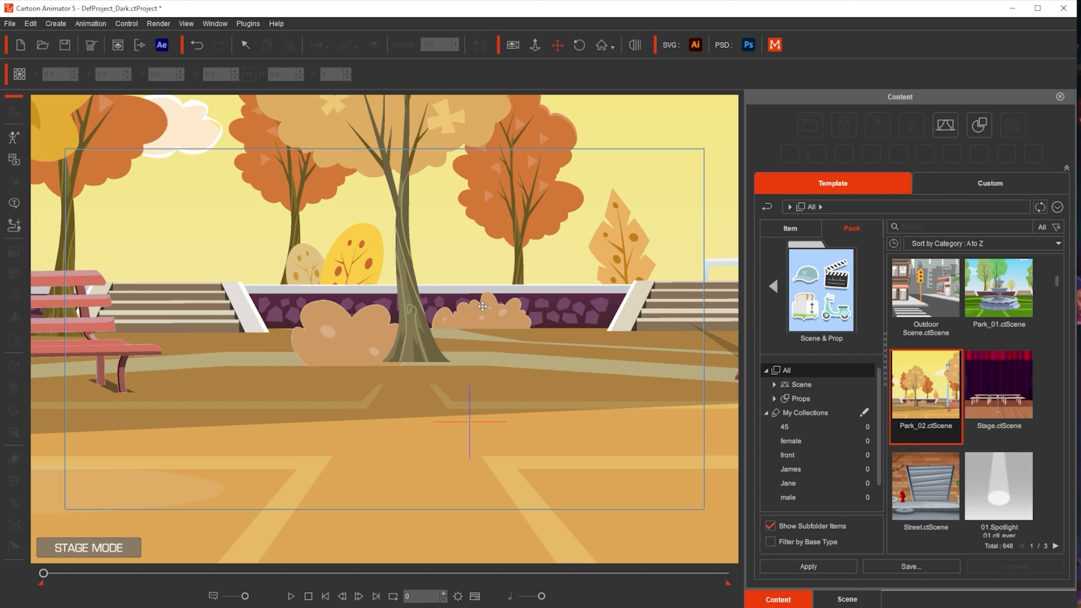
{"action": "key", "text": "z"}
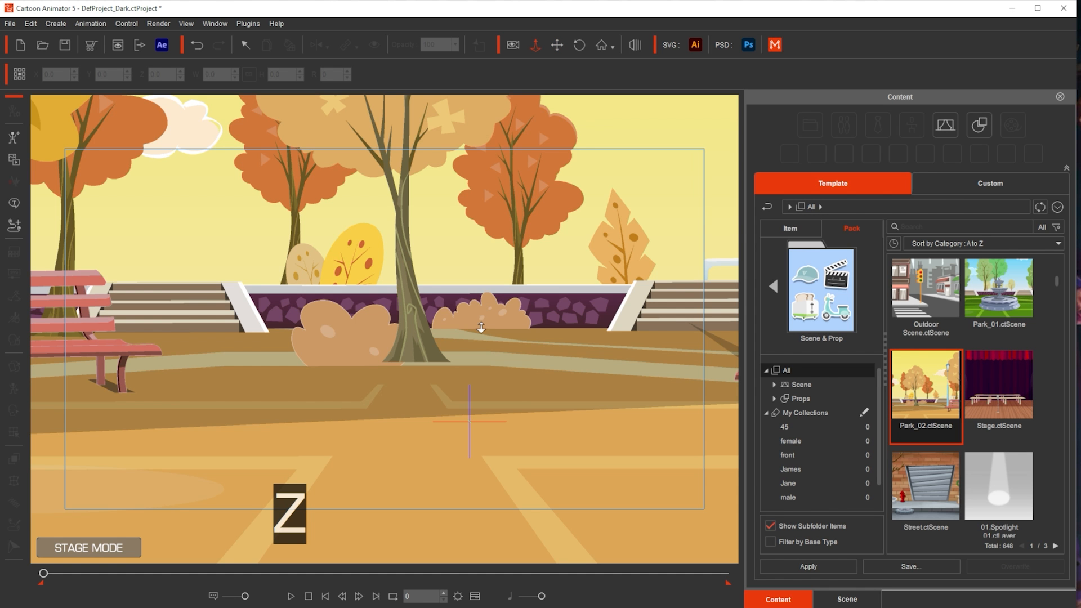
{"action": "left_click_drag", "start_coordinate": [481, 328], "coordinate": [520, 364]}
{"action": "key", "text": "x"}
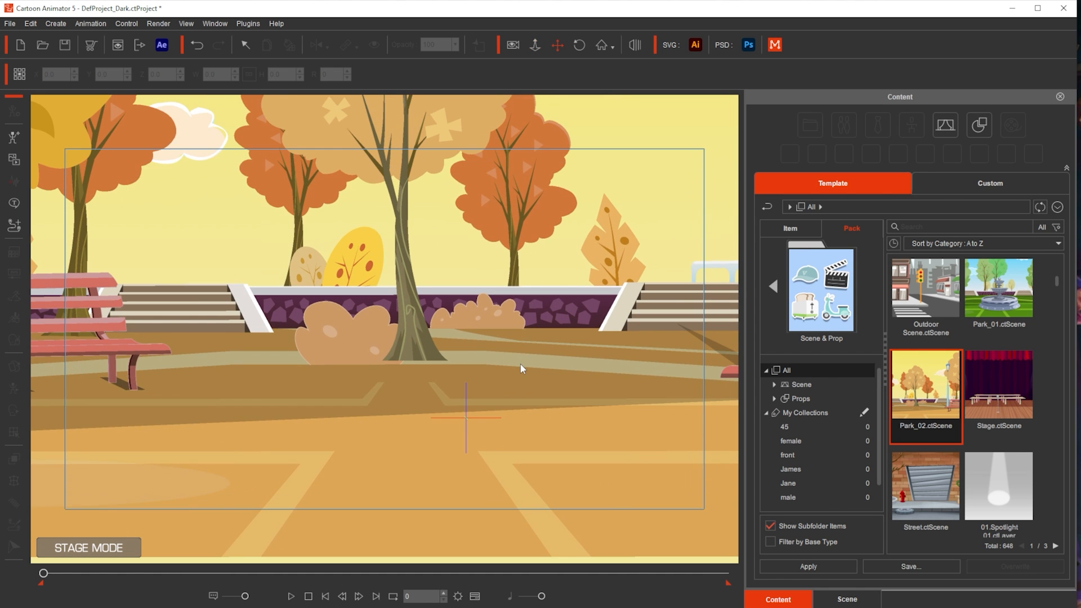
{"action": "key", "text": "x"}
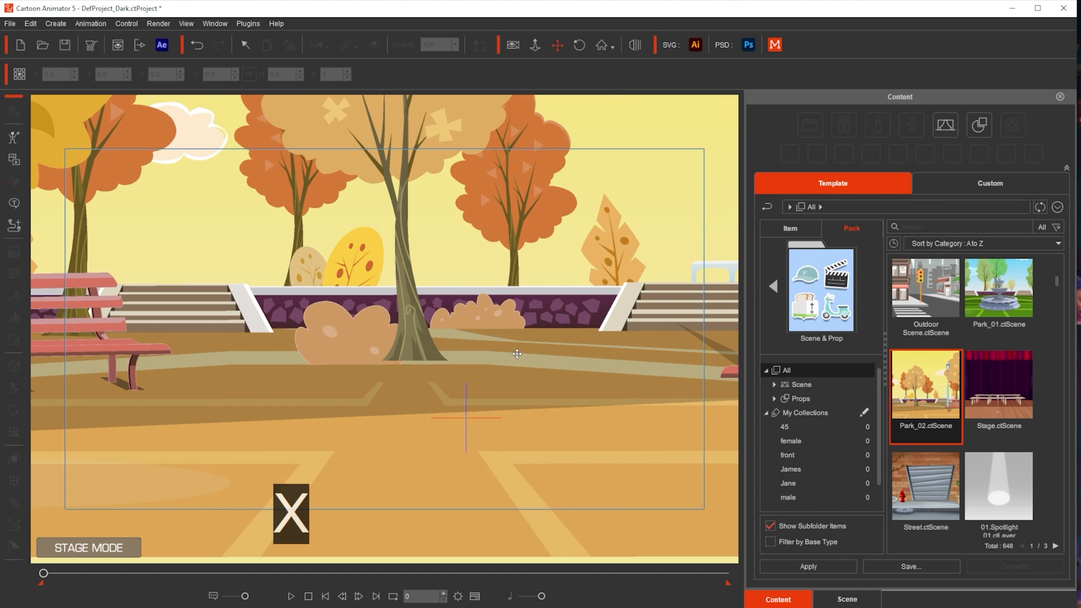
{"action": "left_click_drag", "start_coordinate": [517, 354], "coordinate": [537, 412]}
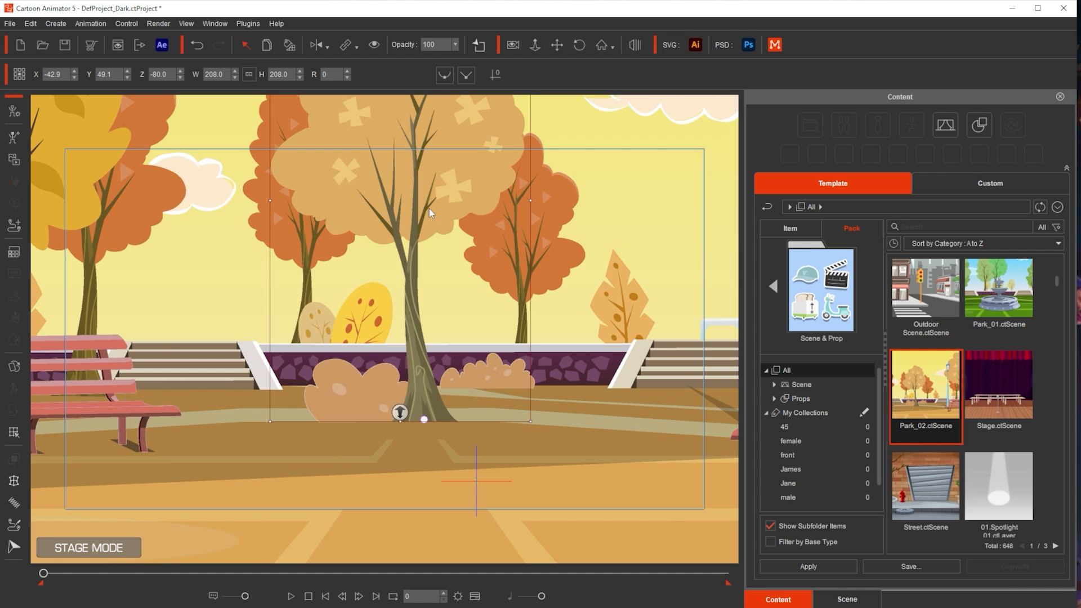
Step: Reposition the leaf-shaped tree beside the stairs to about X 127.5, Y 104.9 and push it back in depth to about Z -314
{"action": "left_click", "coordinate": [618, 313]}
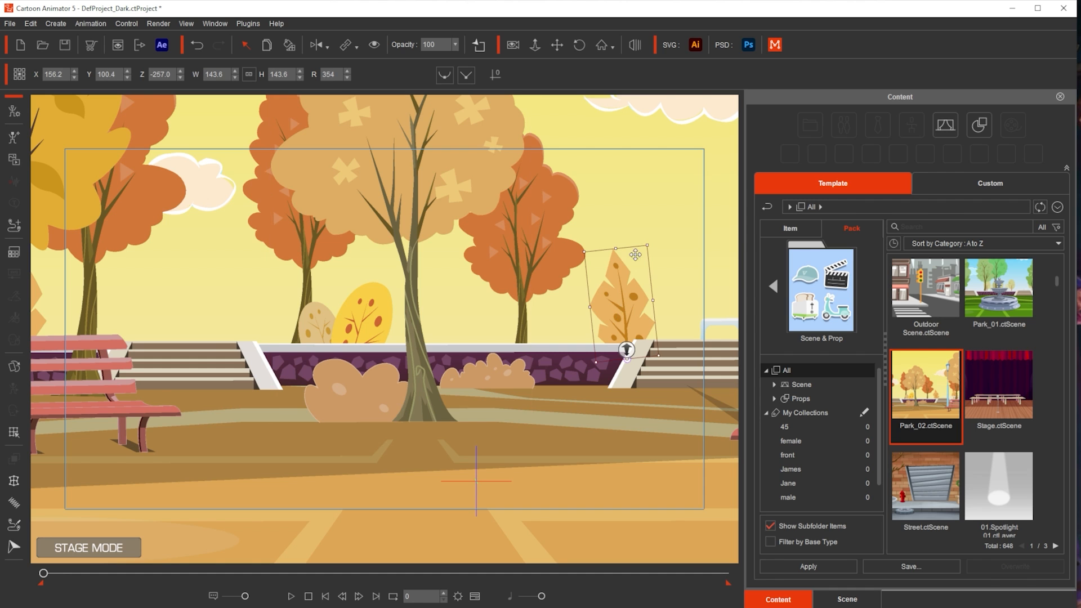
{"action": "mouse_move", "coordinate": [634, 308]}
{"action": "left_mouse_down"}
{"action": "mouse_move", "coordinate": [625, 232]}
{"action": "mouse_move", "coordinate": [613, 317]}
{"action": "mouse_move", "coordinate": [632, 256]}
{"action": "mouse_move", "coordinate": [617, 301]}
{"action": "left_mouse_up"}
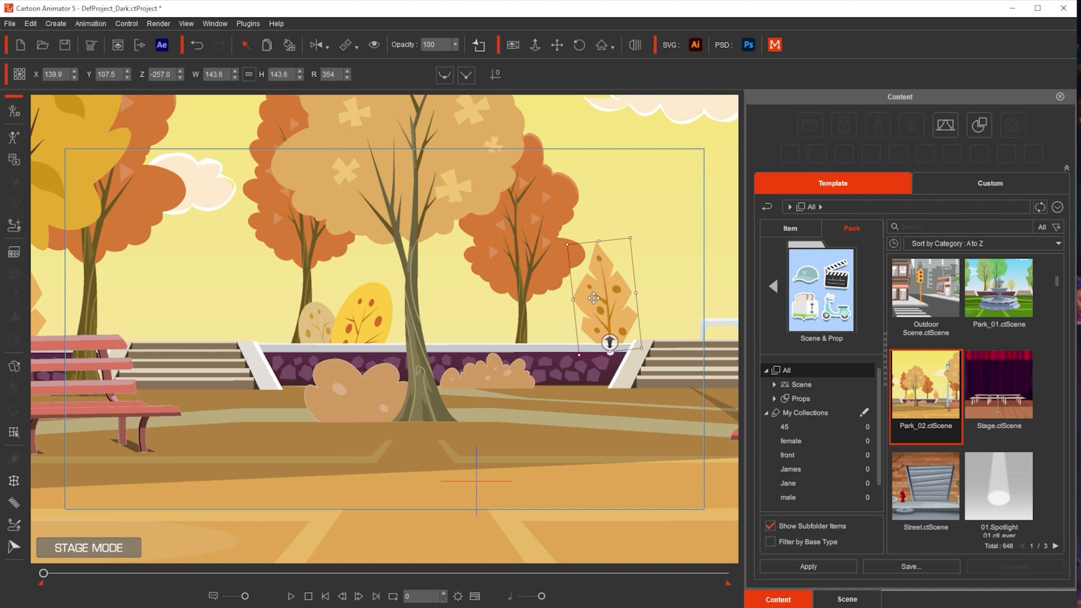
{"action": "left_click_drag", "start_coordinate": [607, 299], "coordinate": [590, 313]}
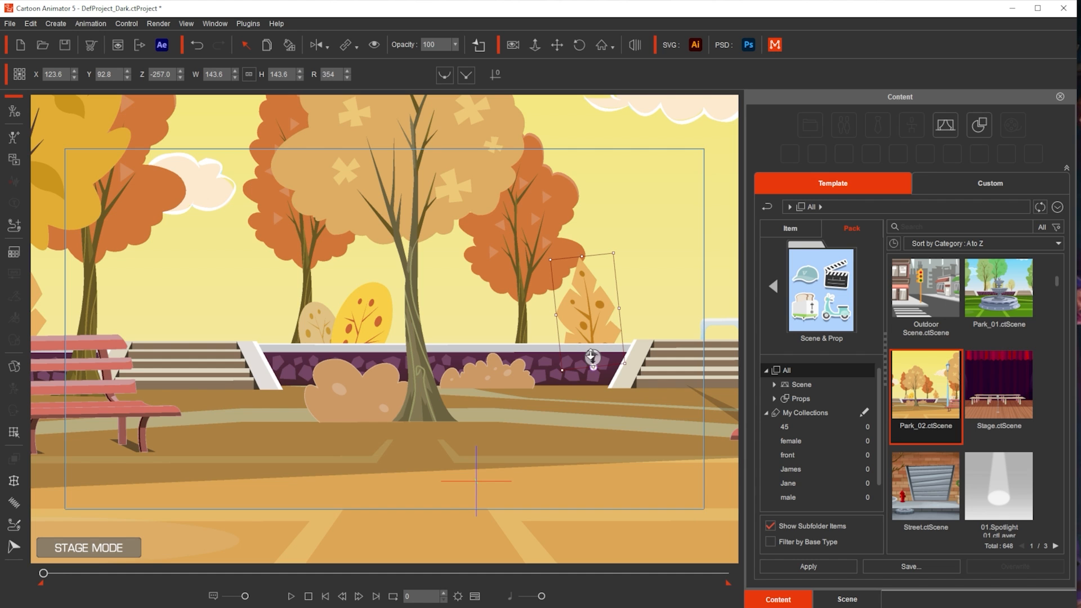
{"action": "left_click_drag", "start_coordinate": [594, 356], "coordinate": [727, 465]}
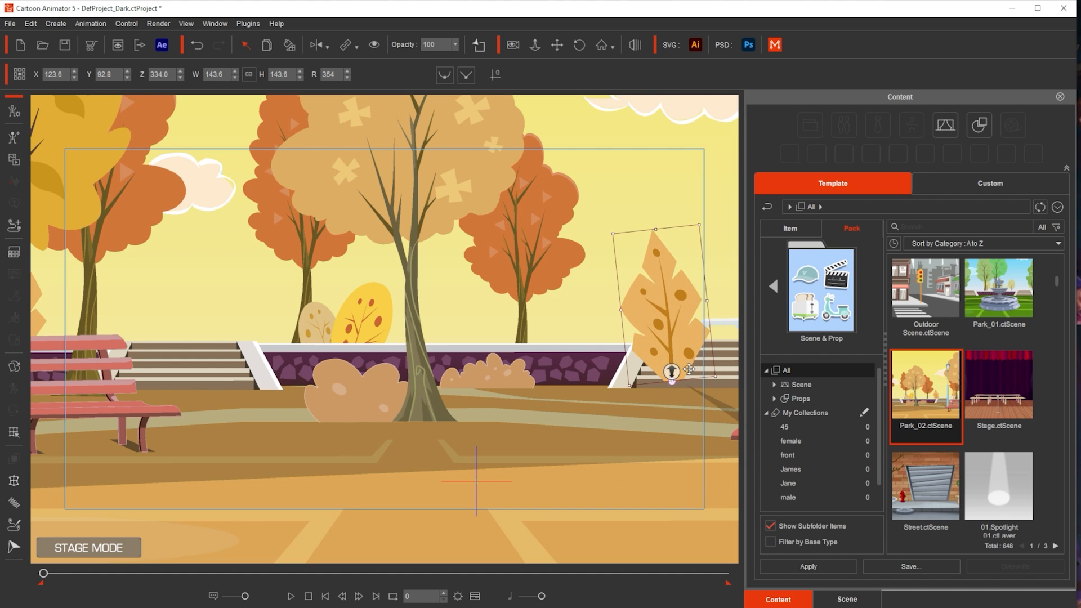
{"action": "left_click_drag", "start_coordinate": [662, 352], "coordinate": [697, 459]}
{"action": "left_click_drag", "start_coordinate": [675, 406], "coordinate": [413, 378]}
{"action": "left_click_drag", "start_coordinate": [539, 387], "coordinate": [425, 378]}
{"action": "left_click_drag", "start_coordinate": [439, 333], "coordinate": [647, 299]}
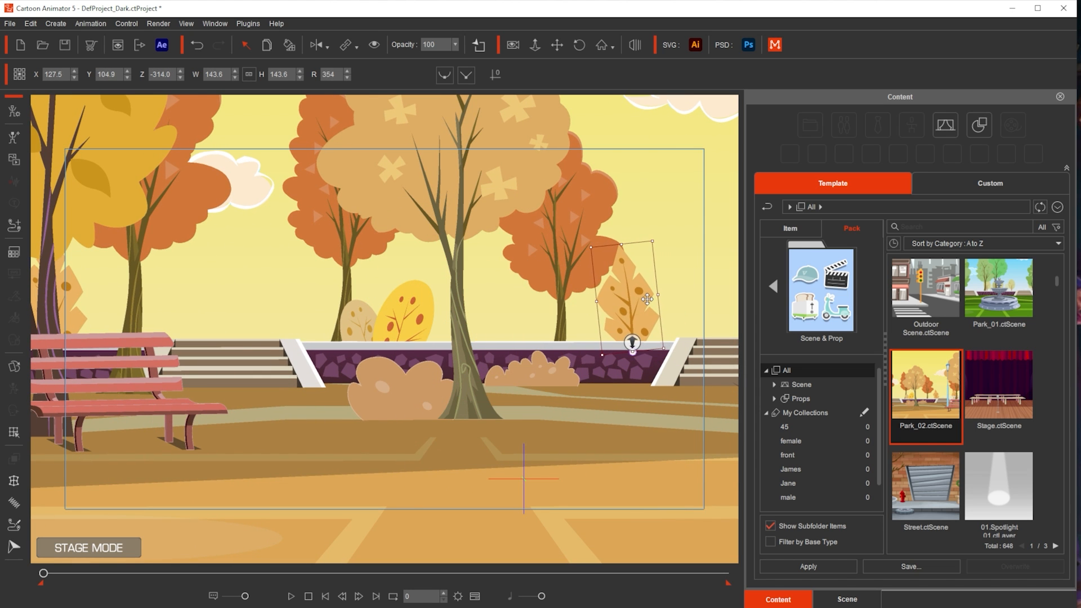
{"action": "left_click_drag", "start_coordinate": [491, 447], "coordinate": [578, 447]}
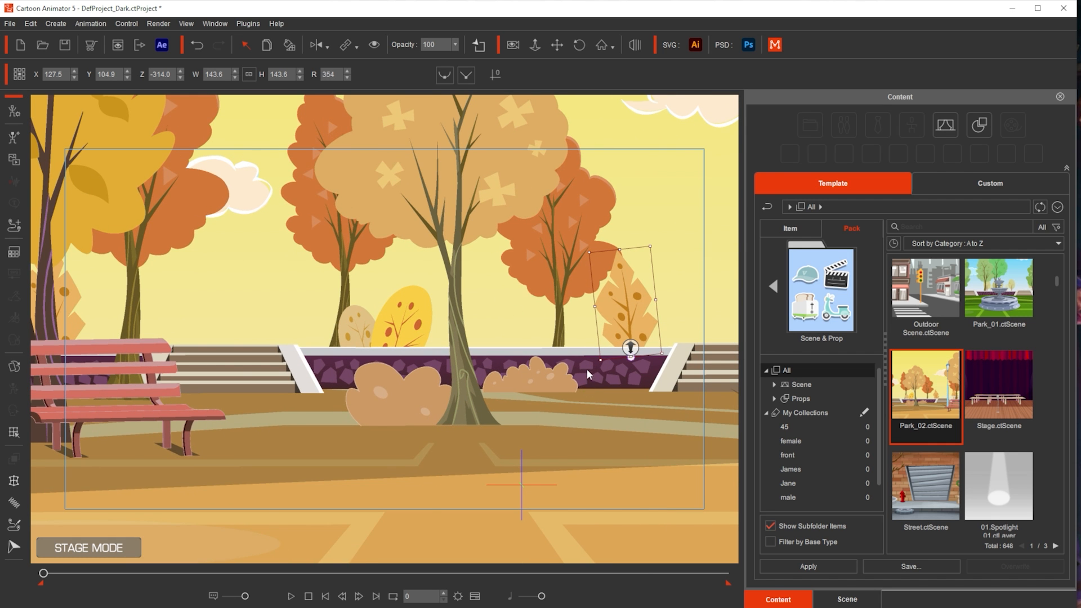
{"action": "left_click_drag", "start_coordinate": [586, 369], "coordinate": [293, 297]}
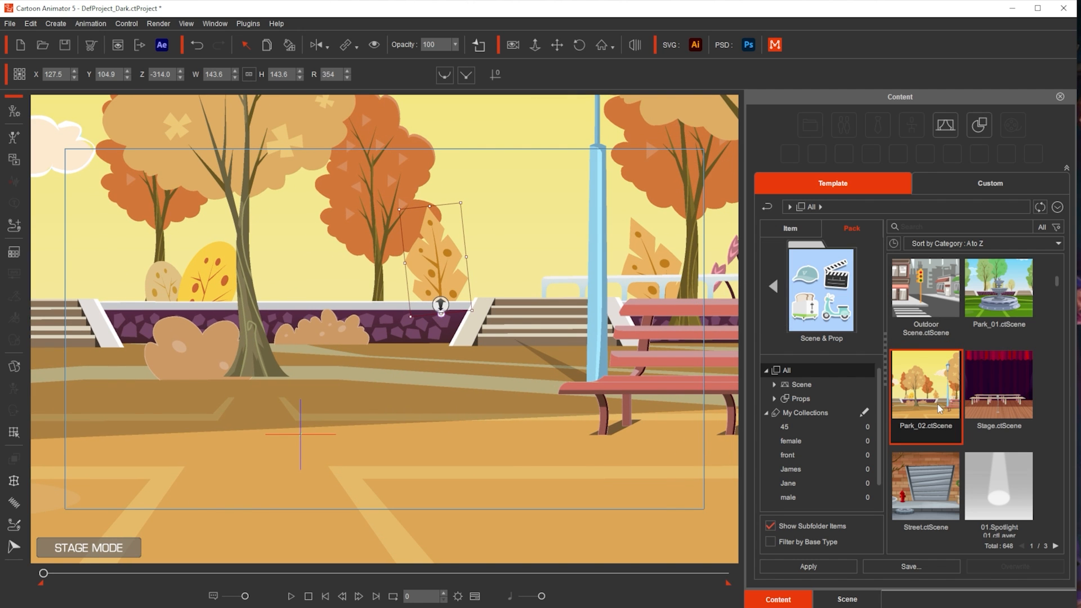
Step: Leave the Scene & Prop content and open the Actor pack from the free resources
{"action": "scroll", "coordinate": [1002, 370], "scroll_direction": "up", "scroll_amount": 2}
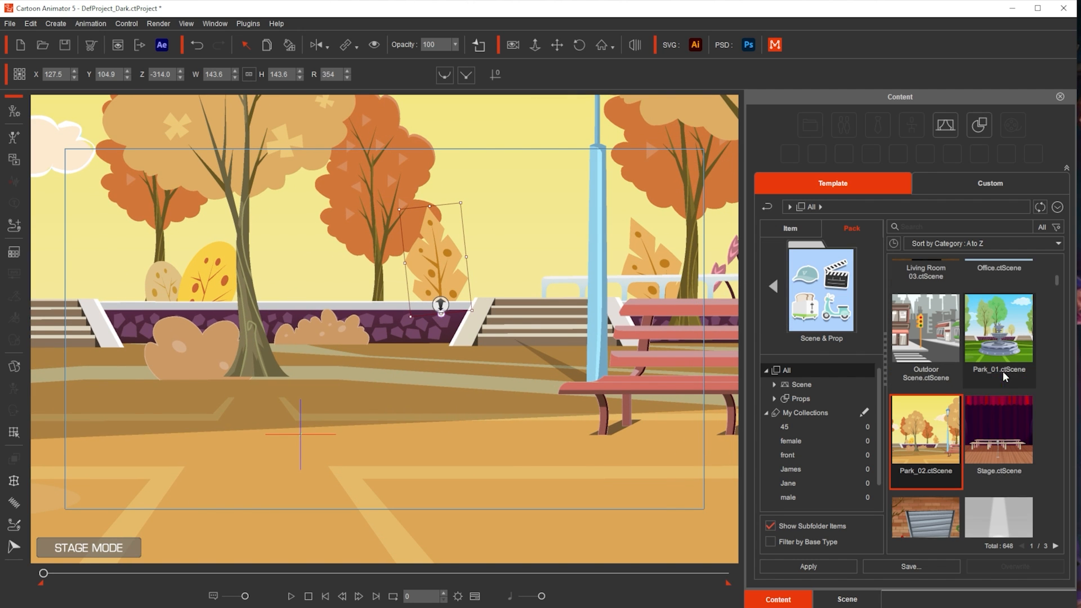
{"action": "left_click", "coordinate": [1002, 369]}
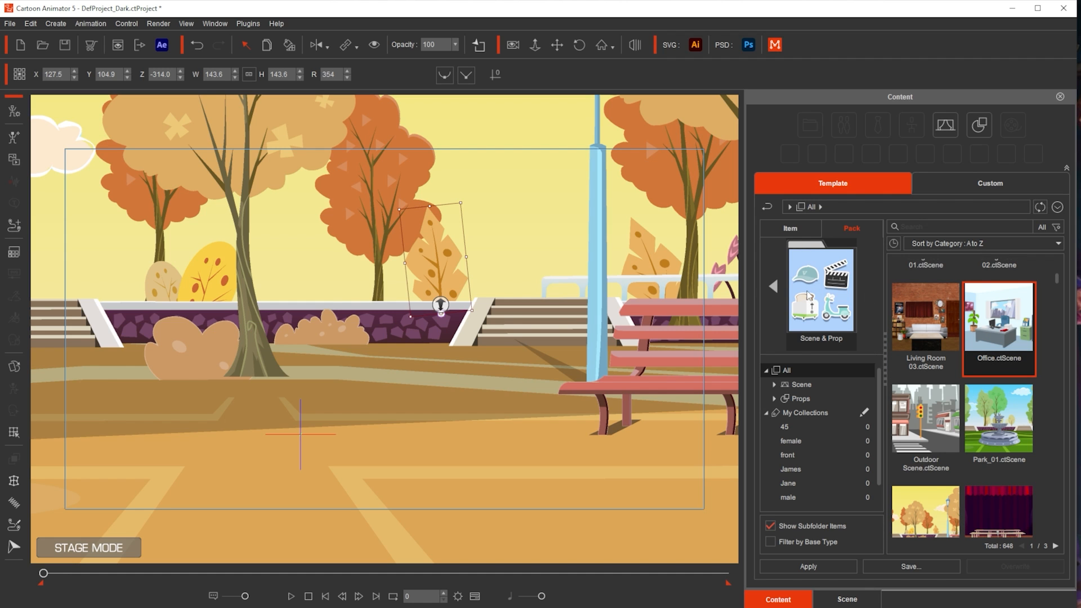
{"action": "left_click", "coordinate": [774, 286]}
{"action": "scroll", "coordinate": [1004, 419], "scroll_direction": "up", "scroll_amount": 2}
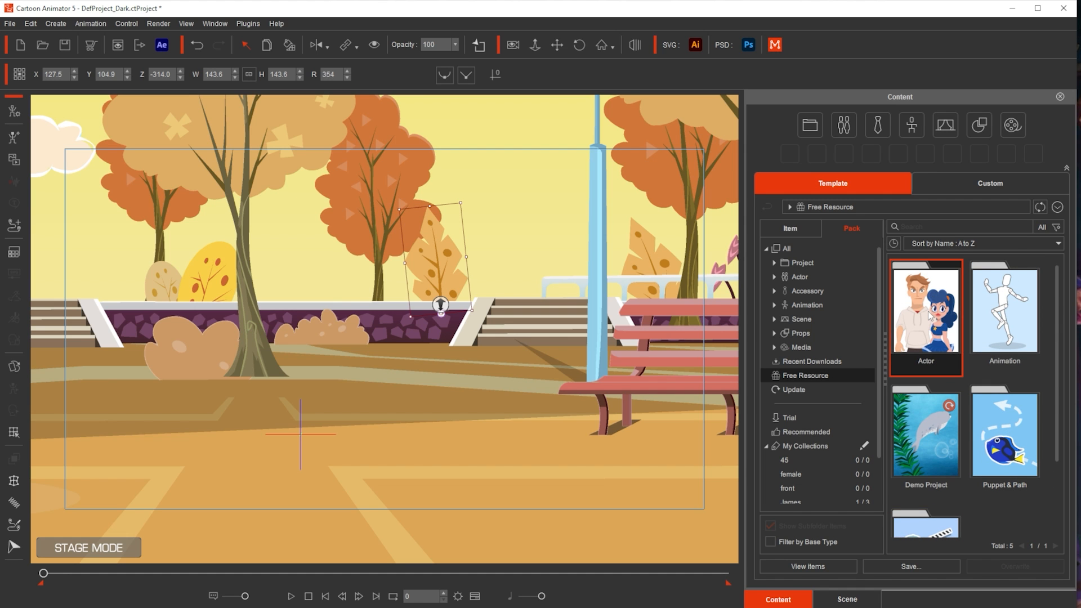
{"action": "double_click", "coordinate": [928, 311]}
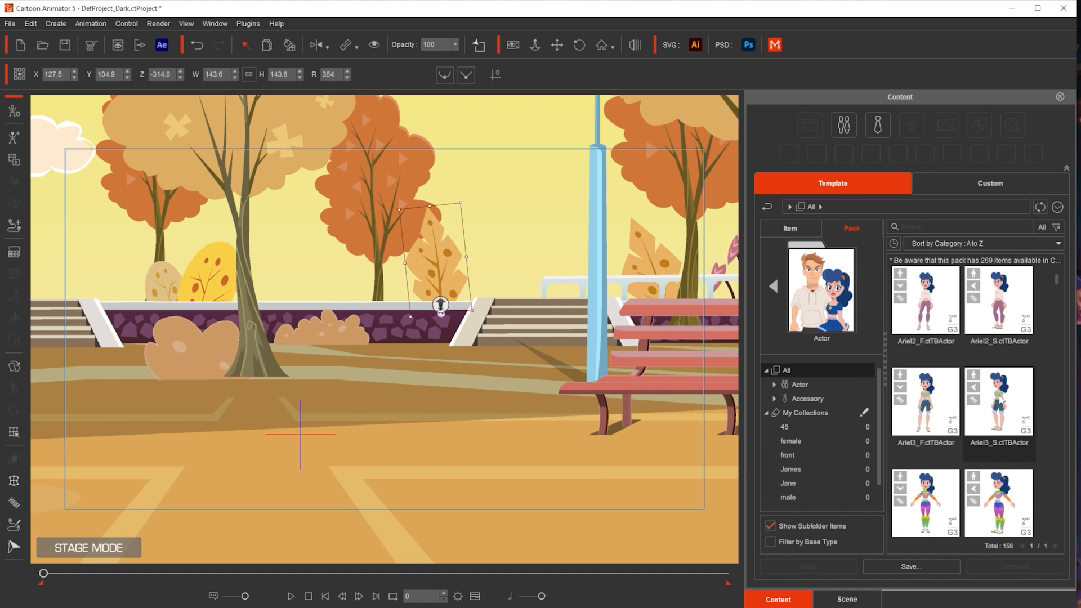
Step: Add the Johnny1_S actor to the stage by the bench, scaled to about 128.3 and placed at about X 213.6, Y -28.5
{"action": "scroll", "coordinate": [1001, 392], "scroll_direction": "down", "scroll_amount": 5}
{"action": "scroll", "coordinate": [1000, 393], "scroll_direction": "down", "scroll_amount": 3}
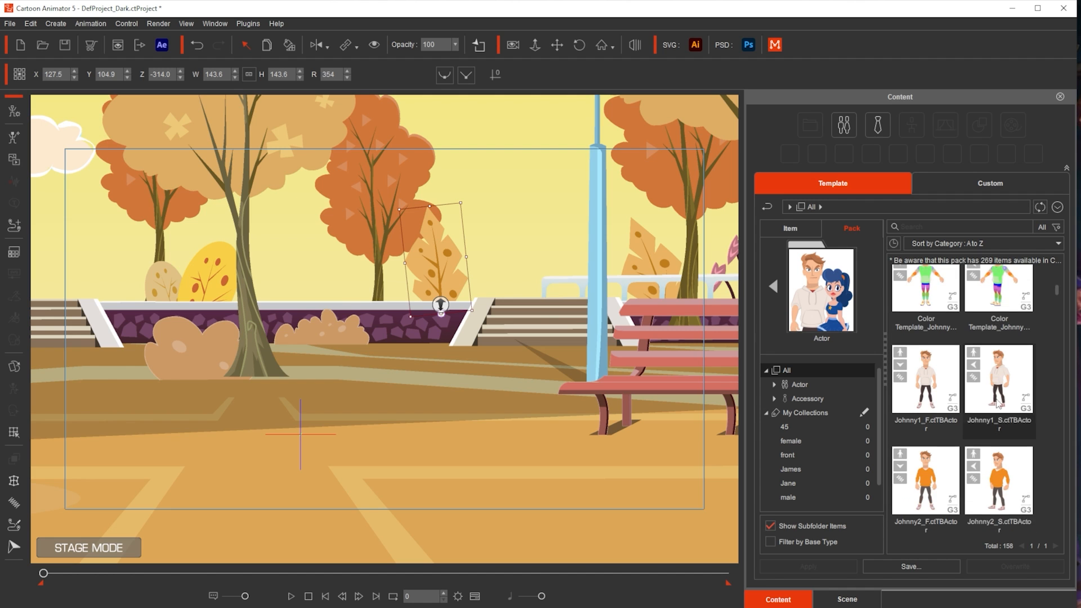
{"action": "left_click", "coordinate": [998, 393]}
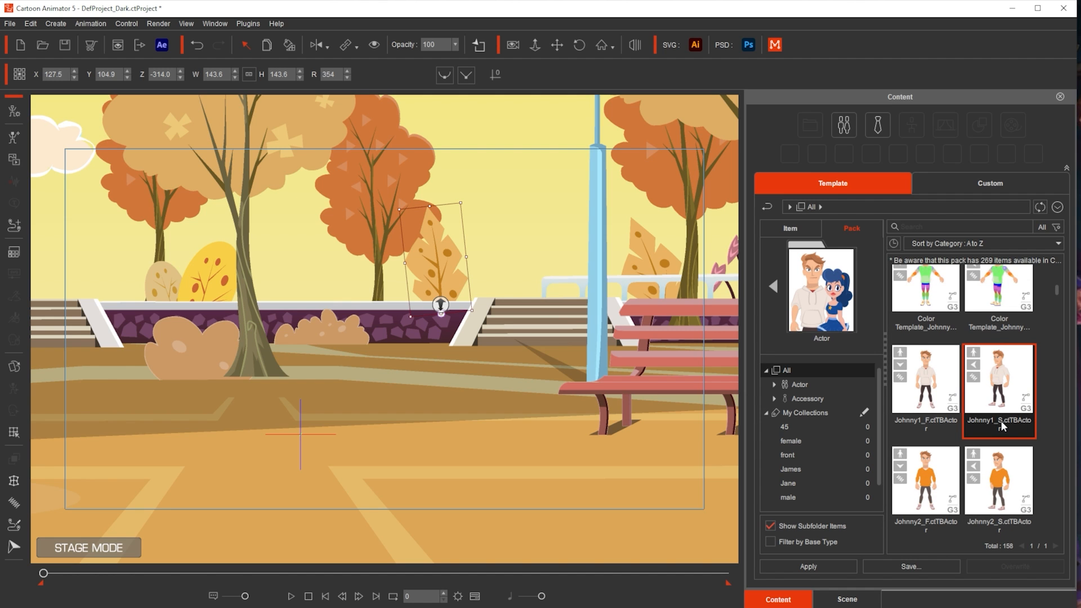
{"action": "left_click", "coordinate": [930, 428]}
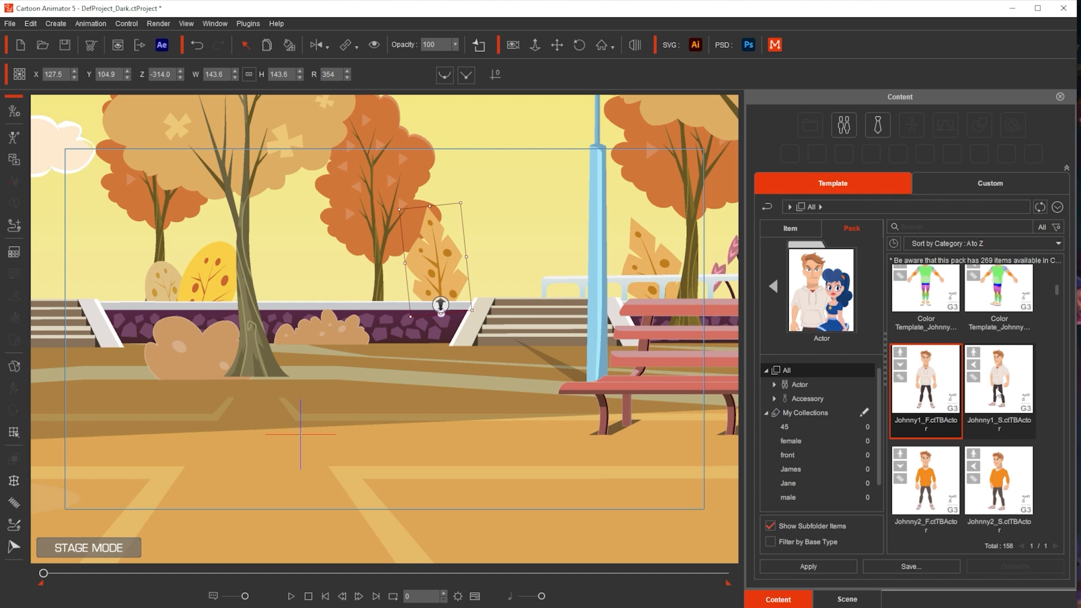
{"action": "left_click", "coordinate": [1010, 388]}
{"action": "left_click_drag", "start_coordinate": [993, 399], "coordinate": [549, 336]}
{"action": "left_click_drag", "start_coordinate": [600, 243], "coordinate": [688, 194]}
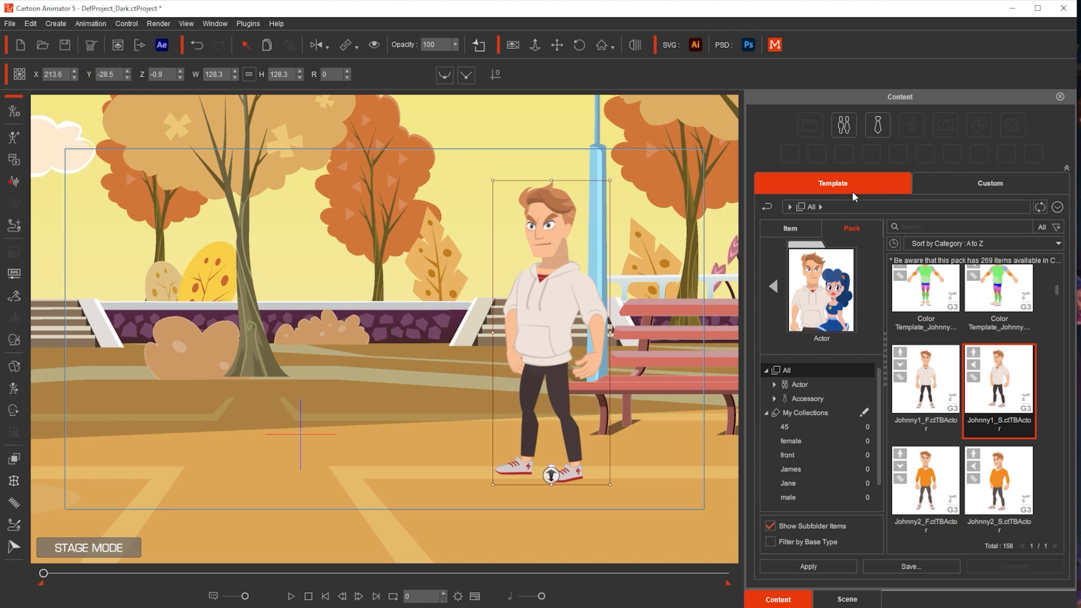
Step: Return to the free resource packs, open the Animation pack and look through its body motions
{"action": "left_click", "coordinate": [773, 287]}
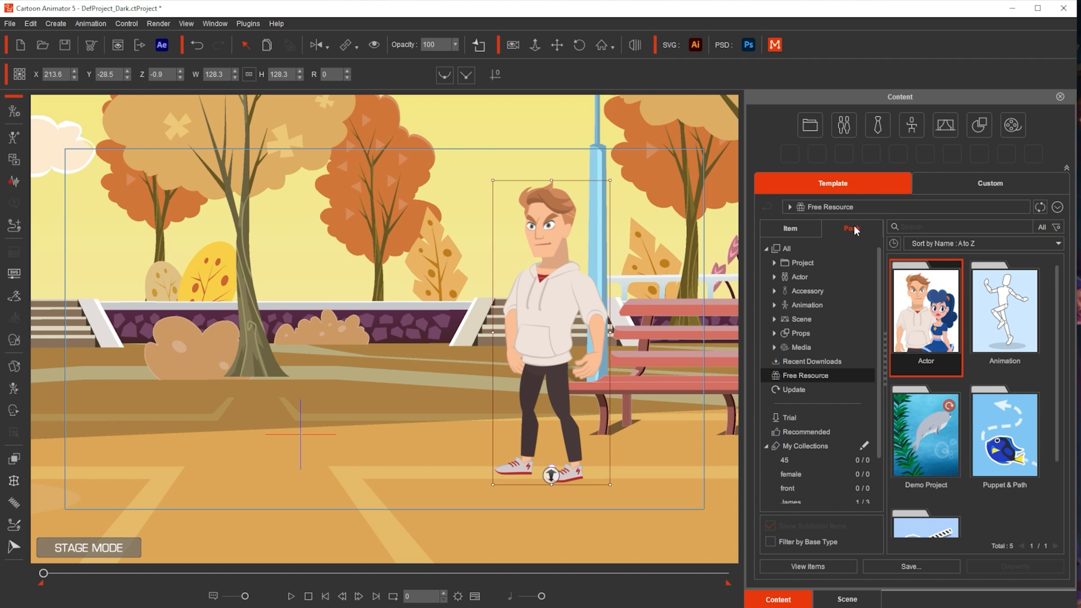
{"action": "left_click", "coordinate": [1016, 314]}
{"action": "double_click", "coordinate": [1015, 313]}
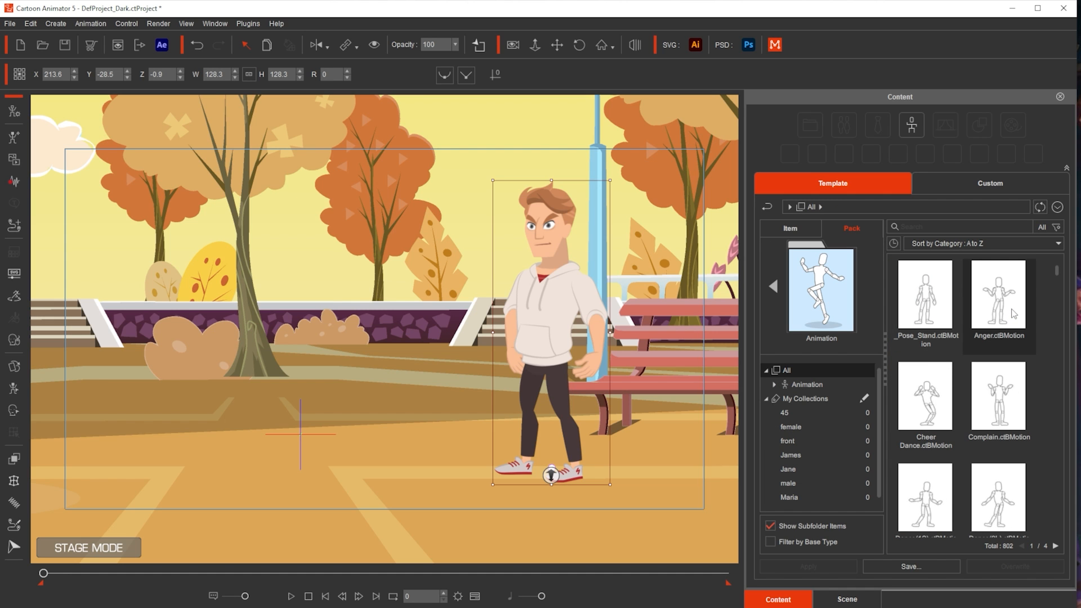
{"action": "scroll", "coordinate": [985, 321], "scroll_direction": "down", "scroll_amount": 5}
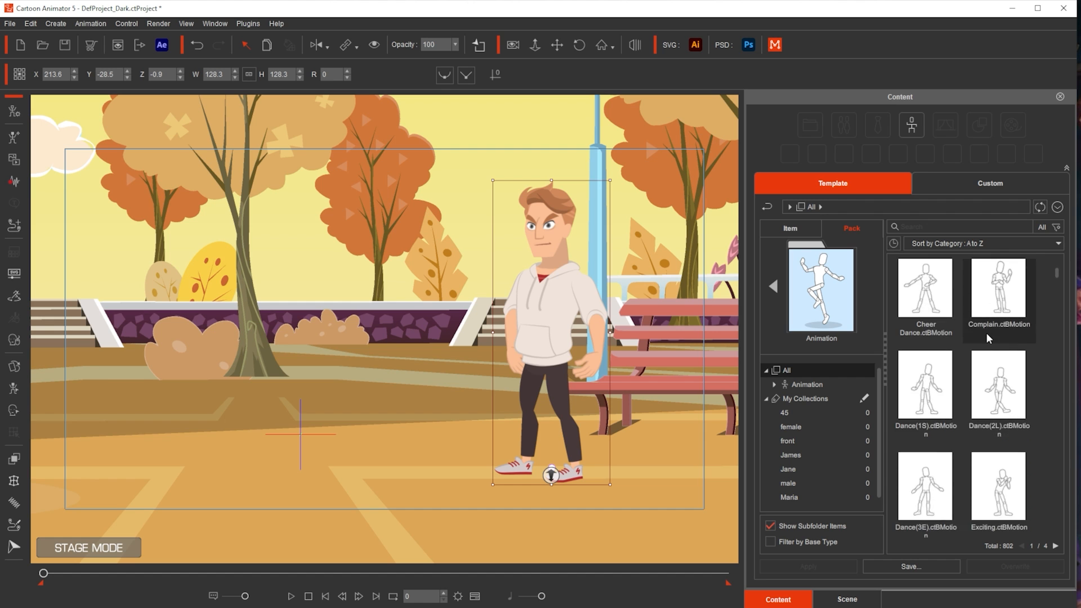
{"action": "scroll", "coordinate": [989, 334], "scroll_direction": "up", "scroll_amount": 5}
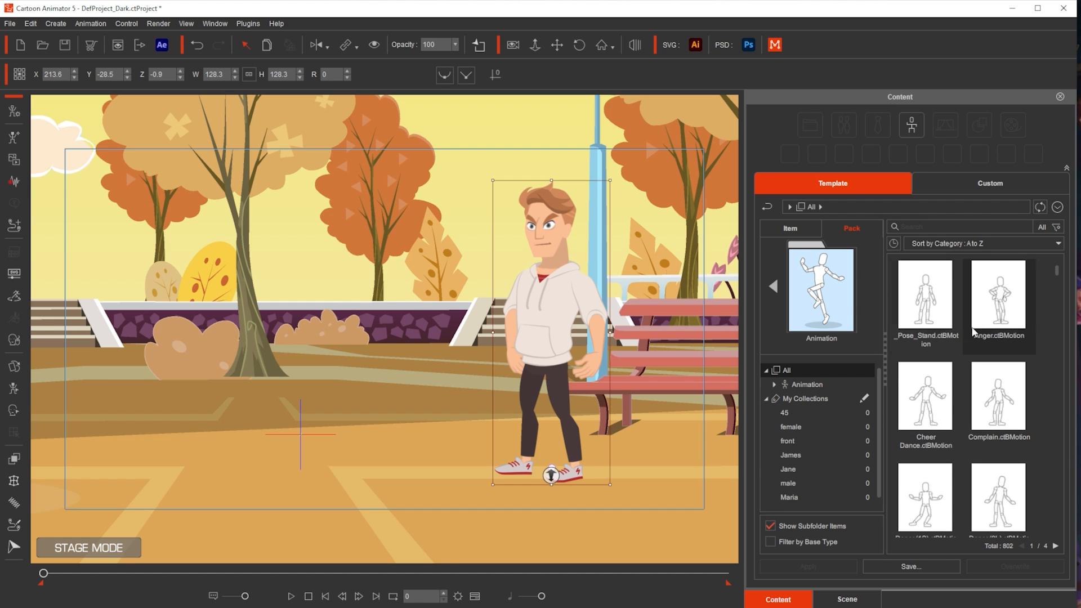
Step: Collapse My Collections and expand the motion folders Animation, 2D Motion, 1_G3 Human and _Male
{"action": "left_click", "coordinate": [765, 398]}
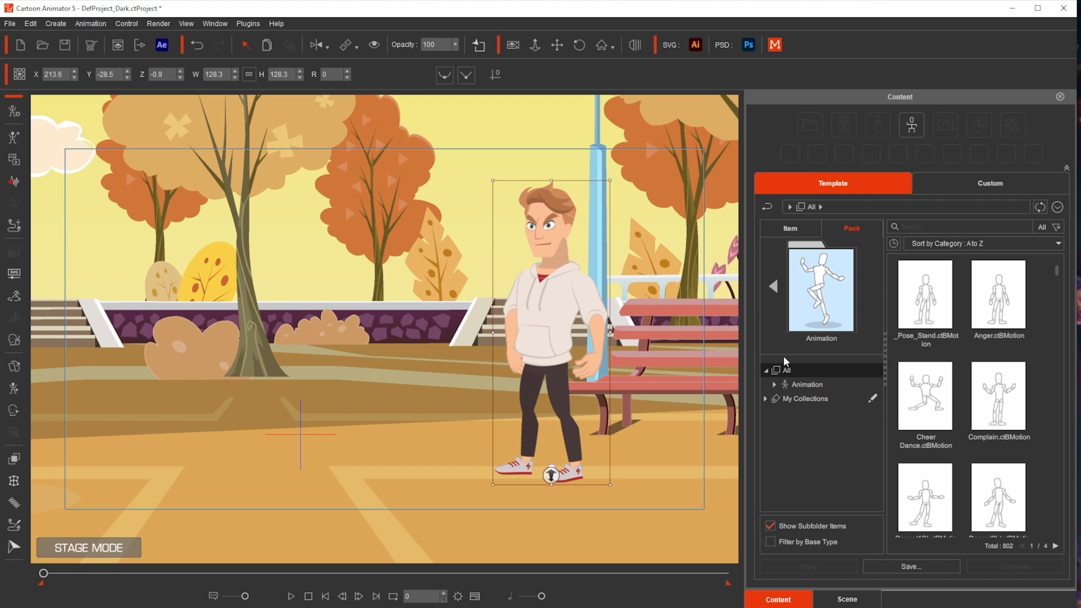
{"action": "left_click", "coordinate": [775, 385]}
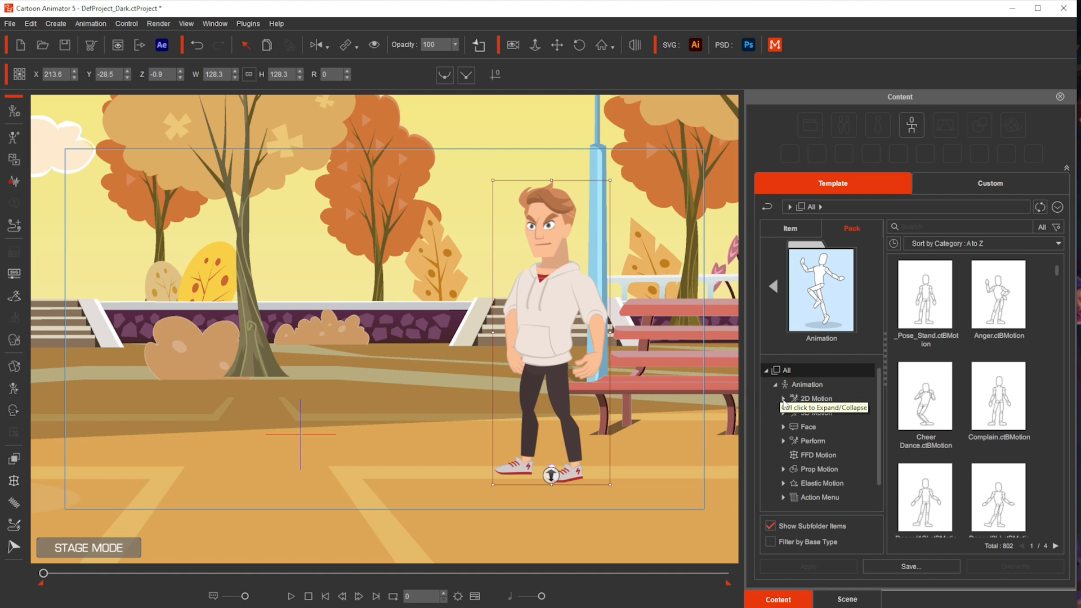
{"action": "left_click", "coordinate": [783, 398]}
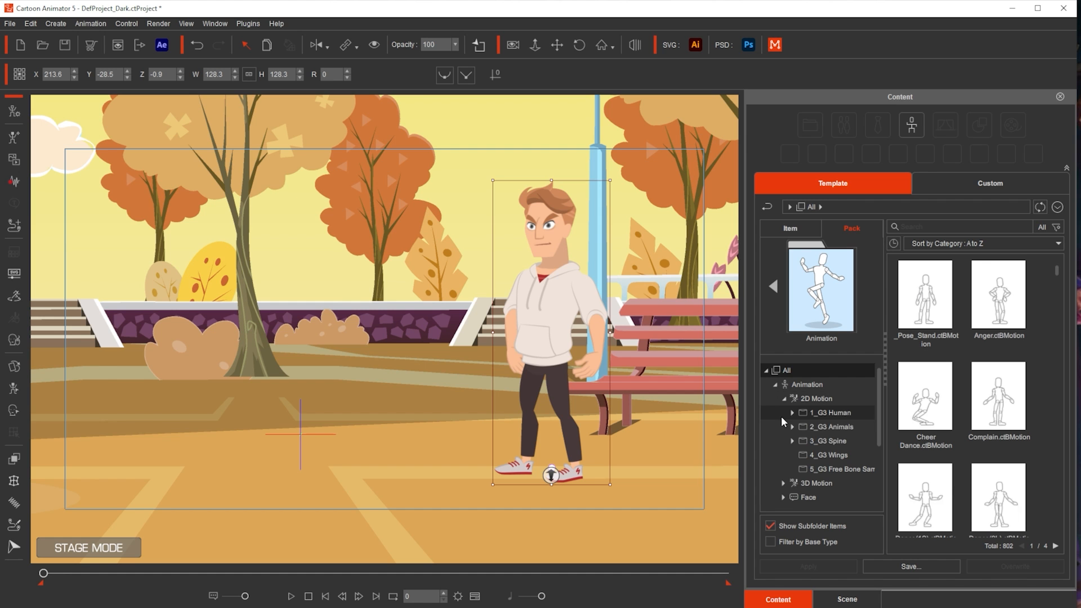
{"action": "left_click", "coordinate": [791, 413]}
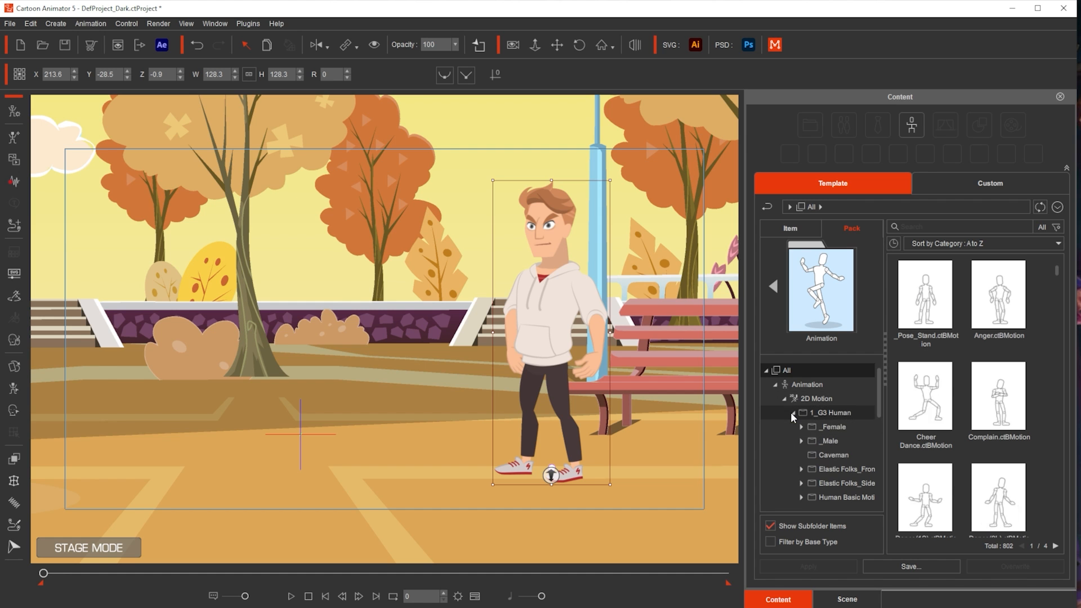
{"action": "left_click", "coordinate": [801, 441]}
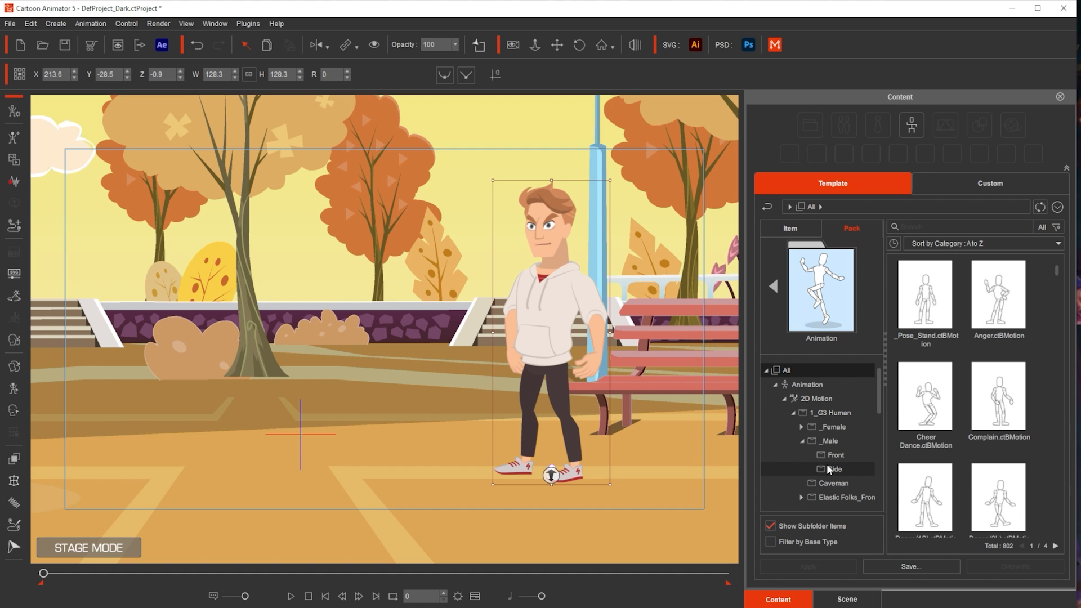
Step: Open the _Male Side motion folder and browse its motions down to the Walk Forward set
{"action": "left_click", "coordinate": [829, 470]}
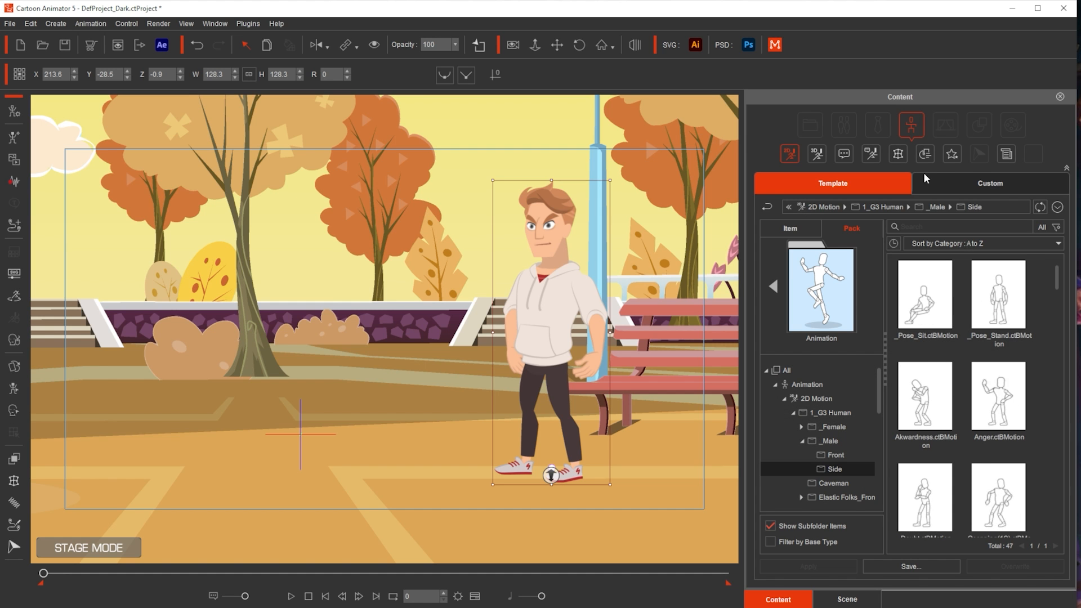
{"action": "scroll", "coordinate": [992, 357], "scroll_direction": "down", "scroll_amount": 2}
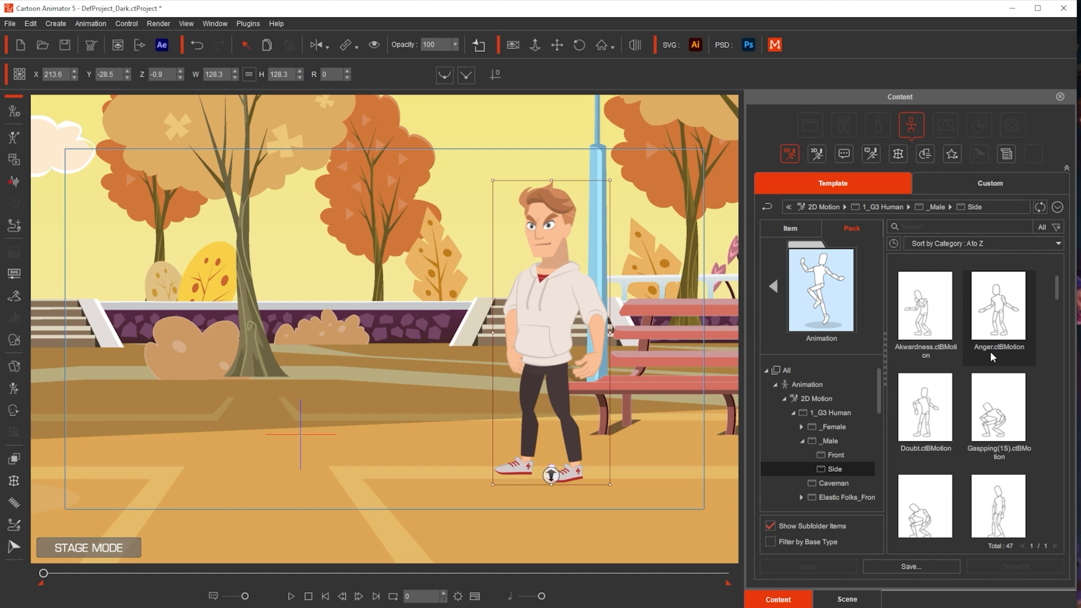
{"action": "scroll", "coordinate": [992, 357], "scroll_direction": "down", "scroll_amount": 1}
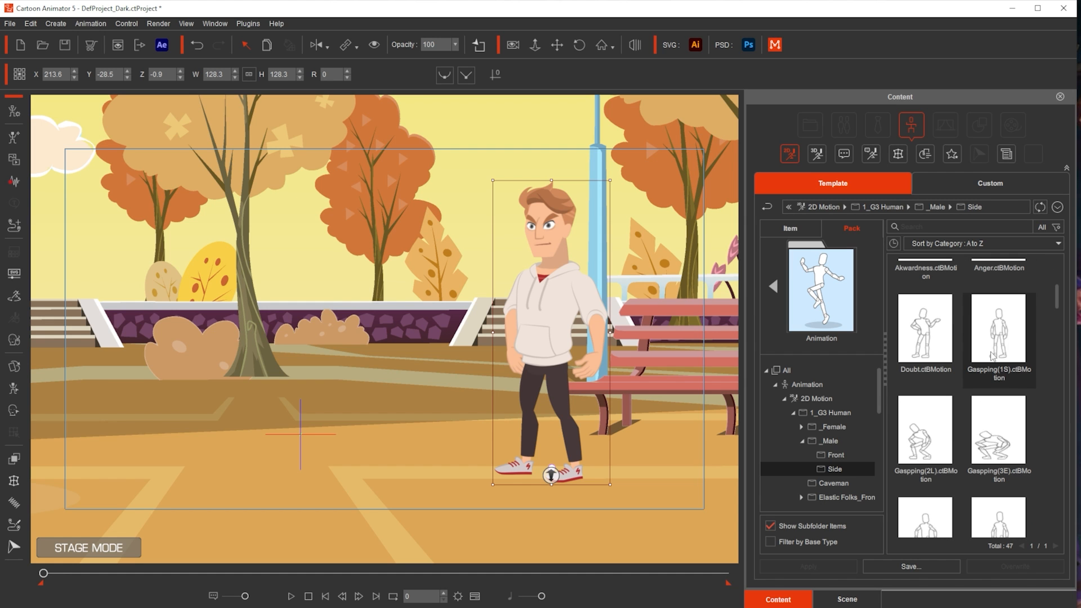
{"action": "scroll", "coordinate": [1058, 358], "scroll_direction": "down", "scroll_amount": 2}
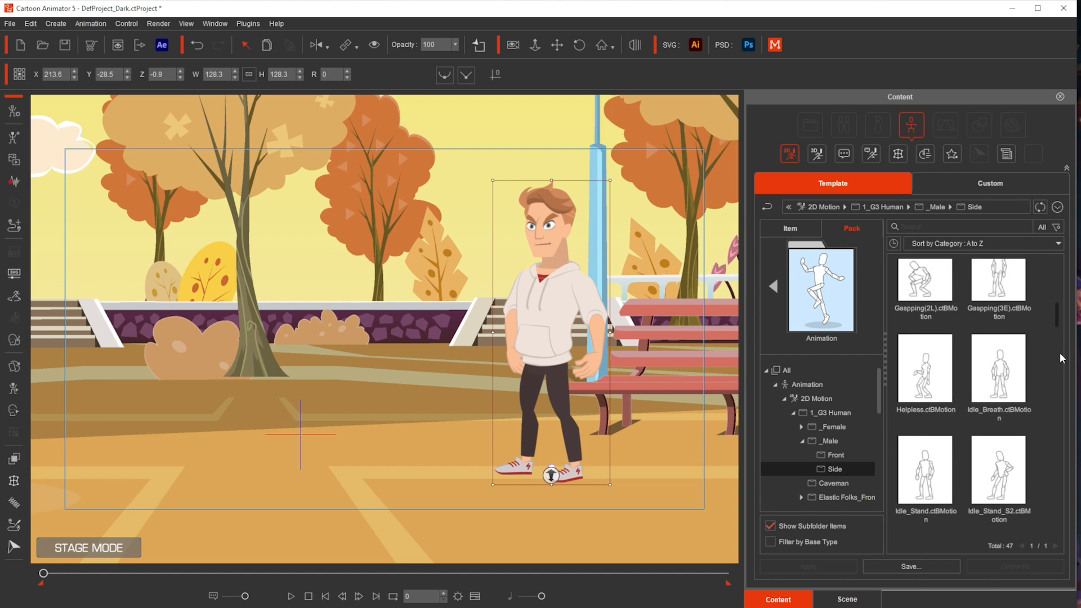
{"action": "scroll", "coordinate": [1061, 358], "scroll_direction": "down", "scroll_amount": 8}
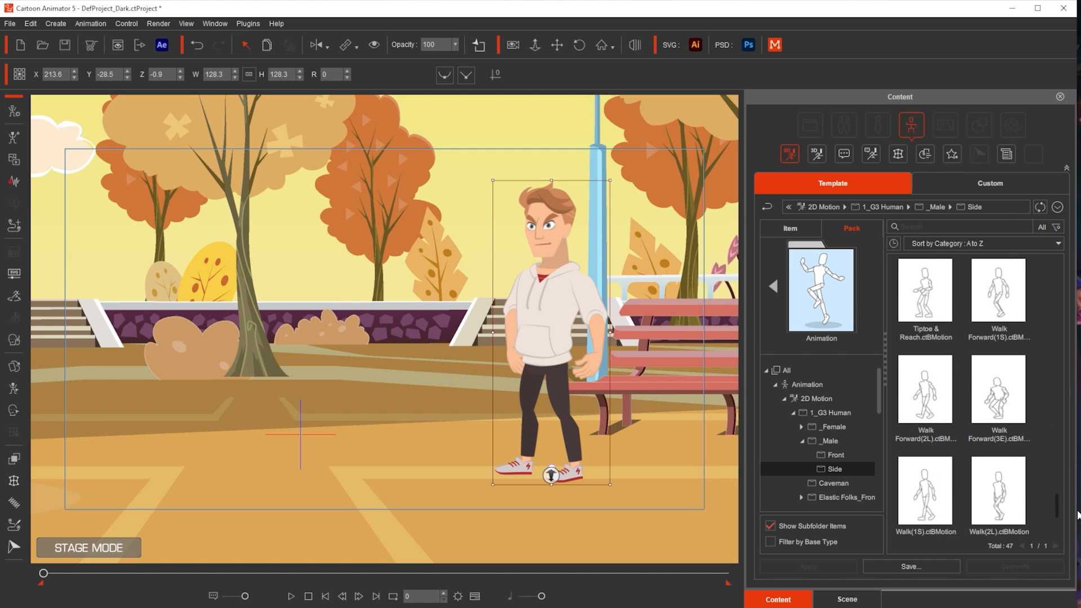
Step: Compare the previews of the Walk Forward(1S), Walk Forward(2L) and Walk Forward(3E) motions
{"action": "left_click", "coordinate": [1004, 337]}
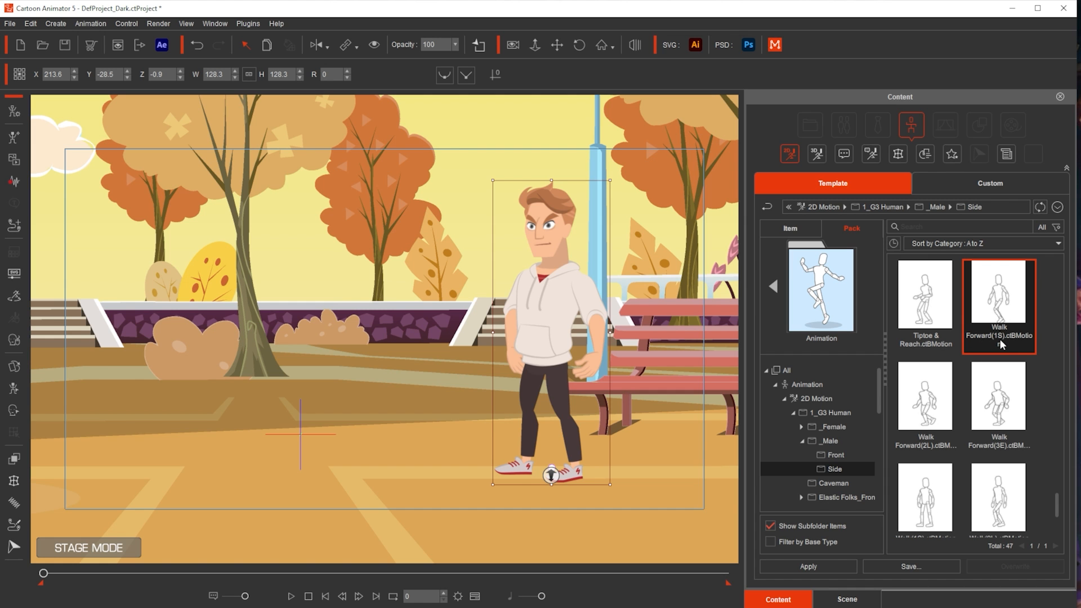
{"action": "left_click", "coordinate": [941, 409]}
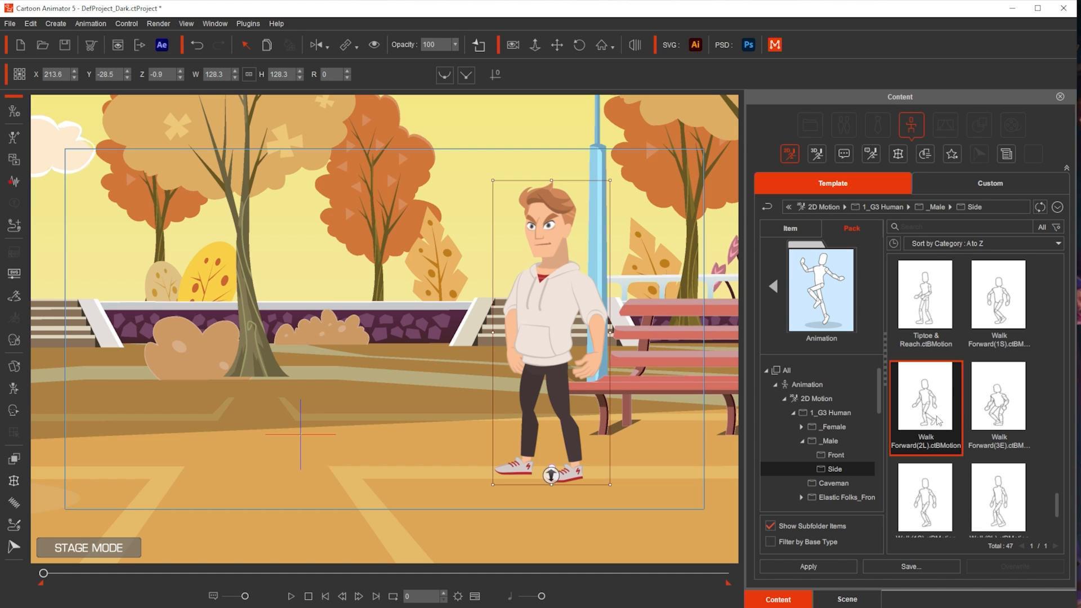
{"action": "left_click", "coordinate": [999, 434]}
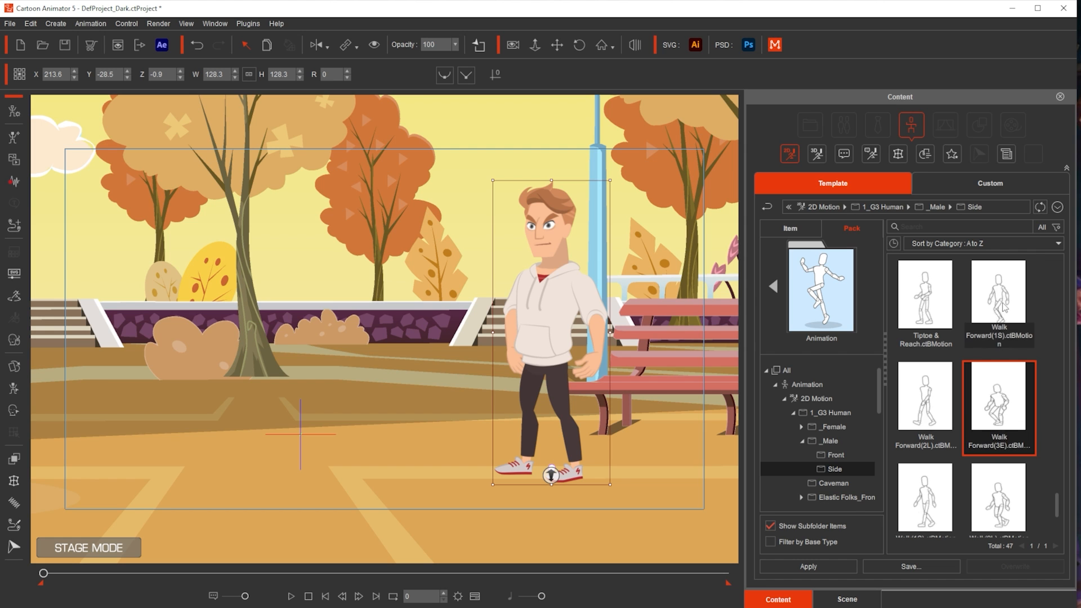
{"action": "left_click", "coordinate": [925, 397]}
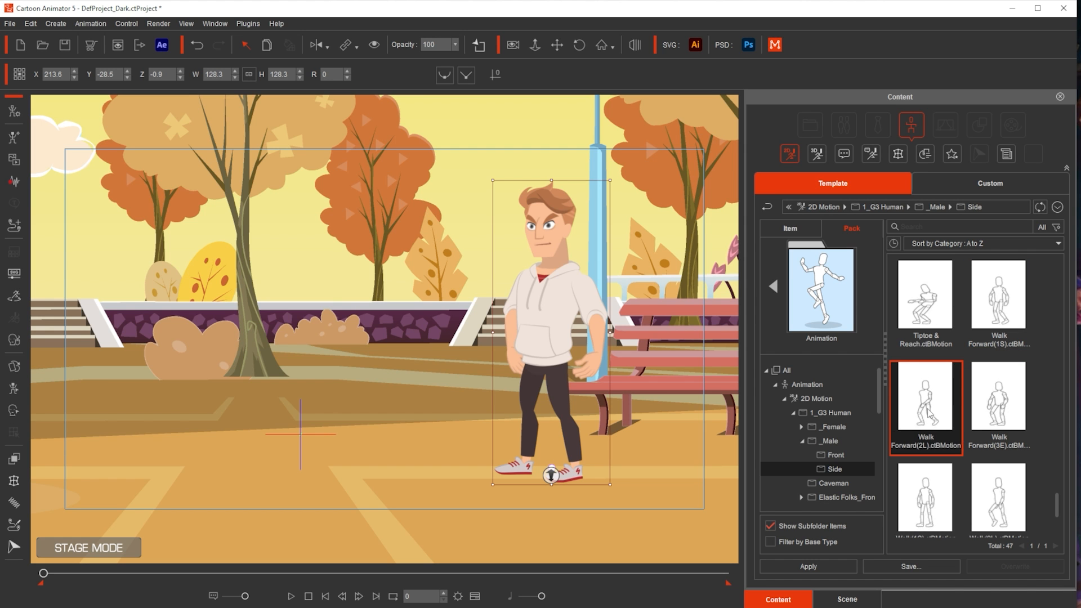
{"action": "left_click", "coordinate": [986, 415]}
{"action": "left_click", "coordinate": [995, 298]}
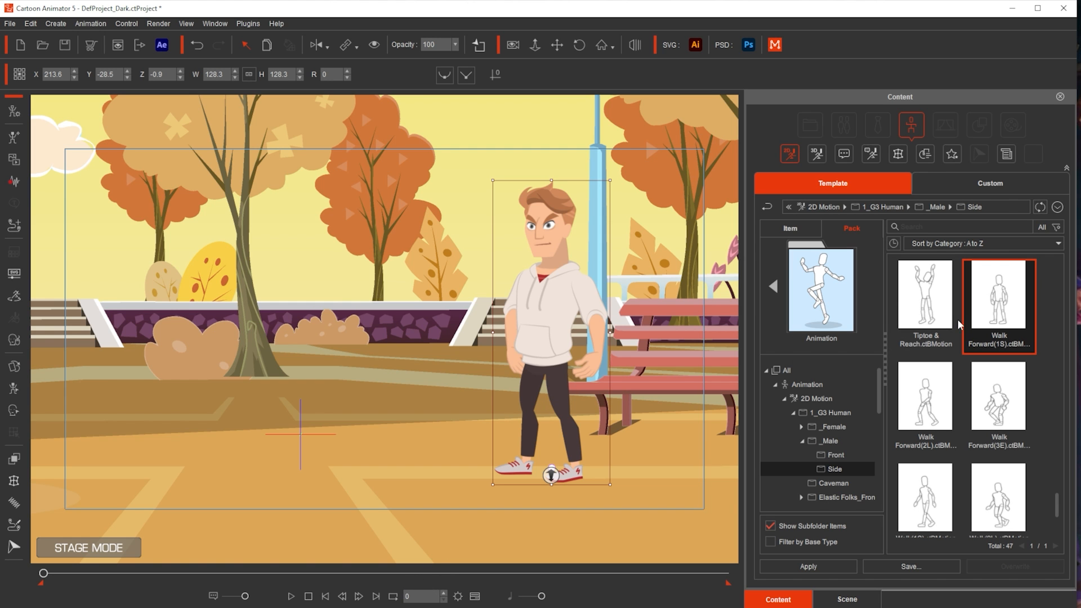
Step: Apply Walk Forward(1S), Walk Forward(2L) twice and Walk Forward(3E) in sequence to the Johnny1_S actor
{"action": "double_click", "coordinate": [1007, 298]}
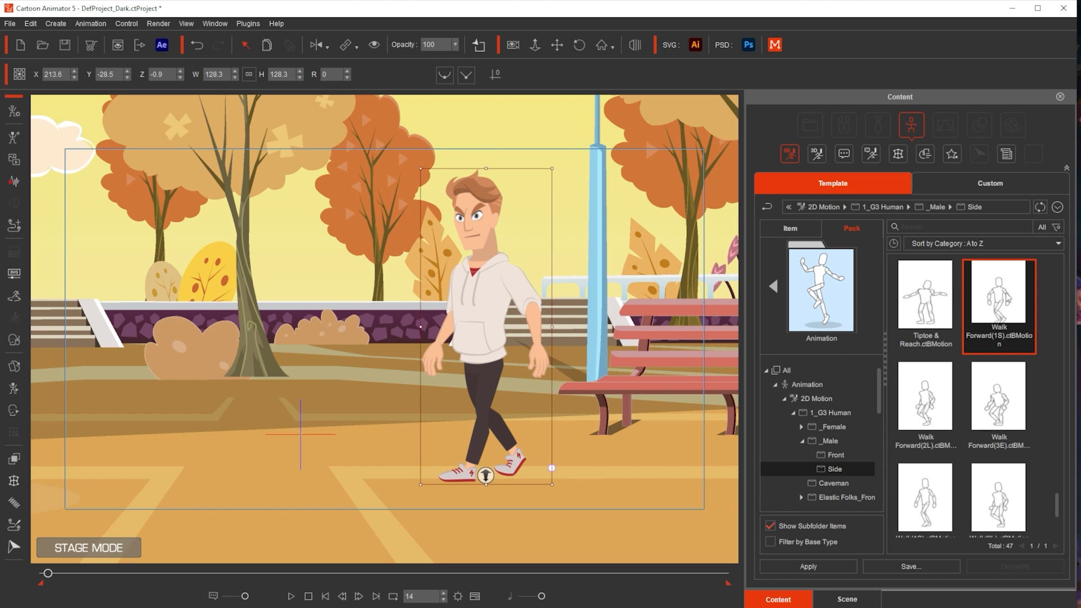
{"action": "double_click", "coordinate": [920, 401]}
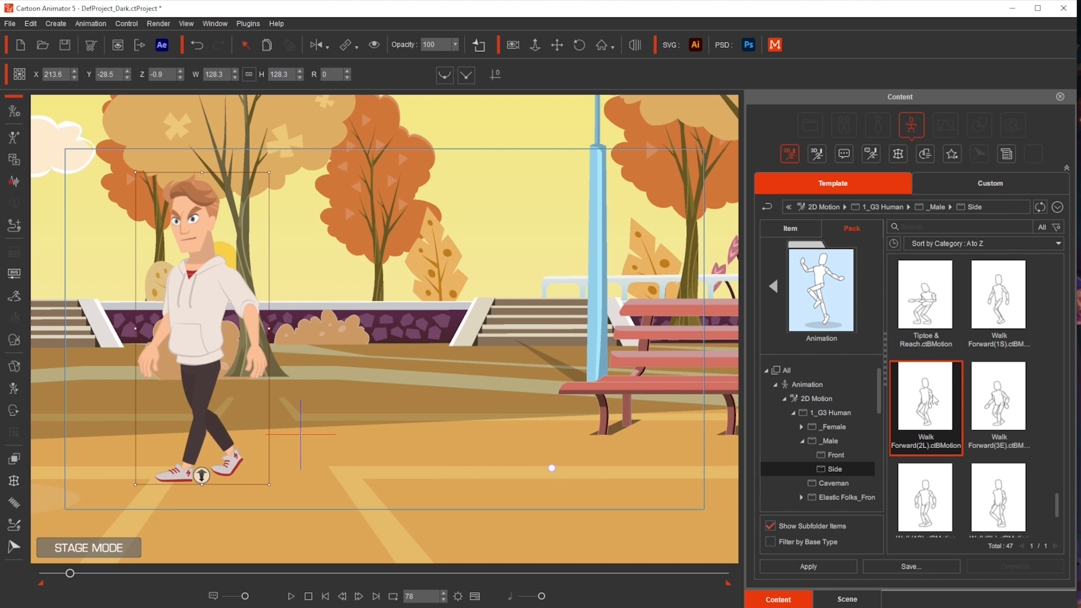
{"action": "double_click", "coordinate": [931, 399]}
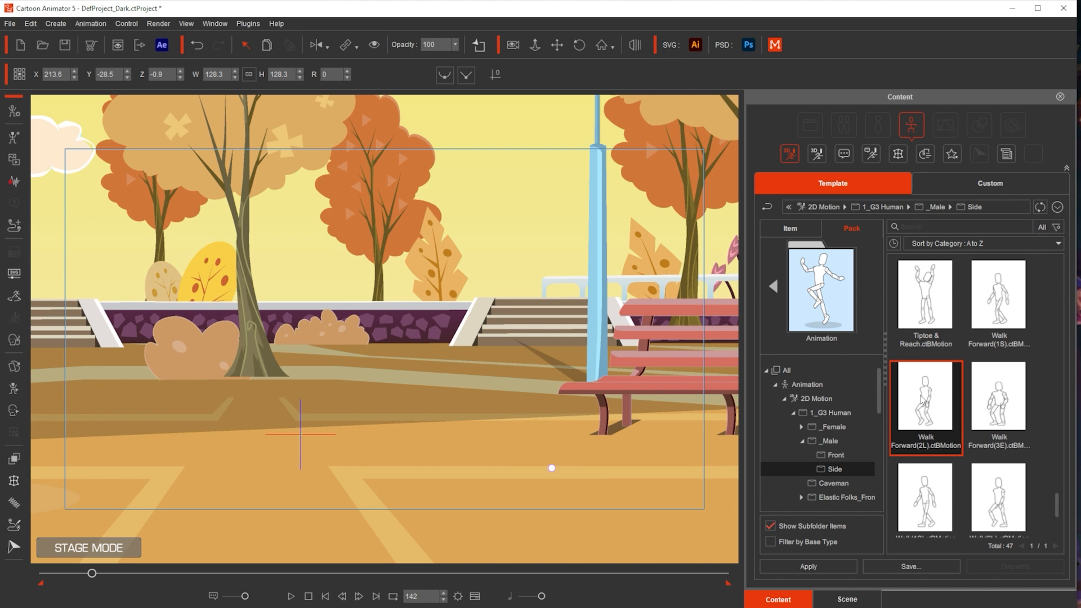
{"action": "key", "text": "alt"}
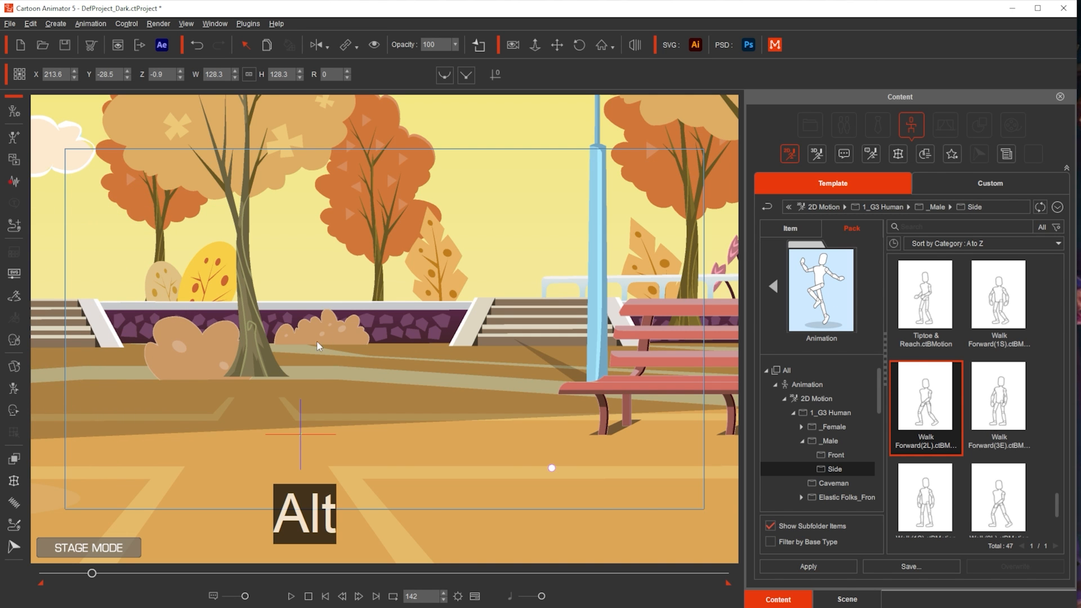
{"action": "left_click_drag", "start_coordinate": [317, 346], "coordinate": [838, 345]}
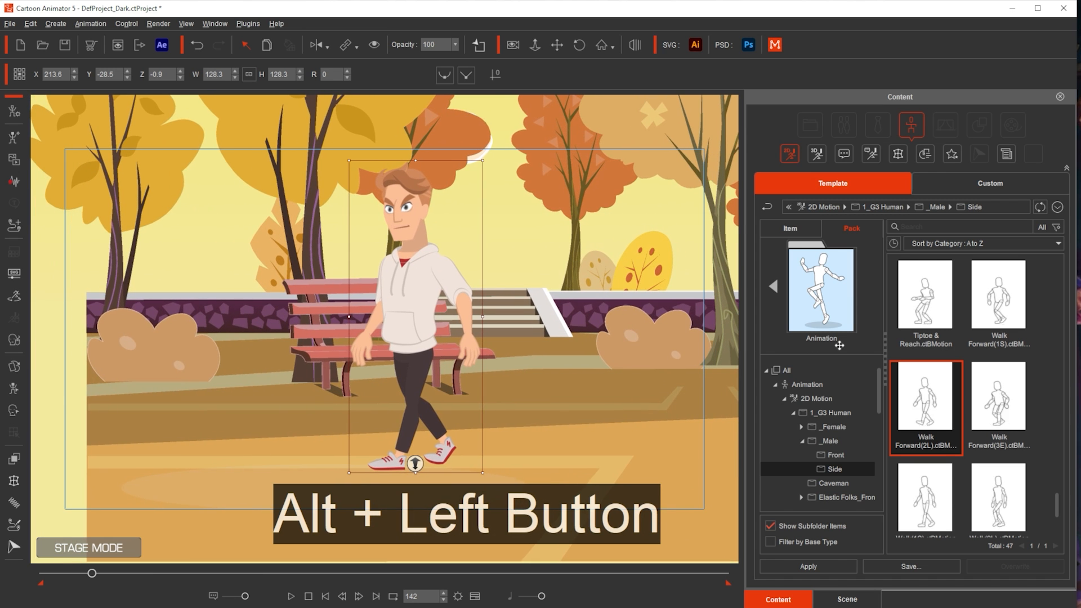
{"action": "double_click", "coordinate": [1007, 401]}
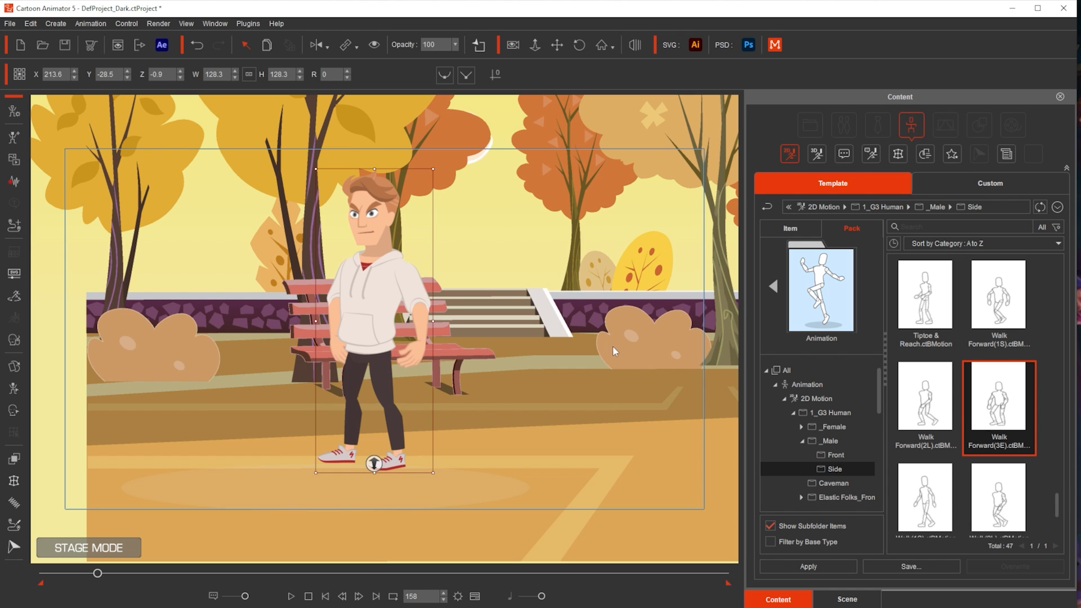
Step: Play the scene on to frame 190, open the Timeline and mark that frame as the end of the playback range
{"action": "left_click_drag", "start_coordinate": [620, 350], "coordinate": [423, 350]}
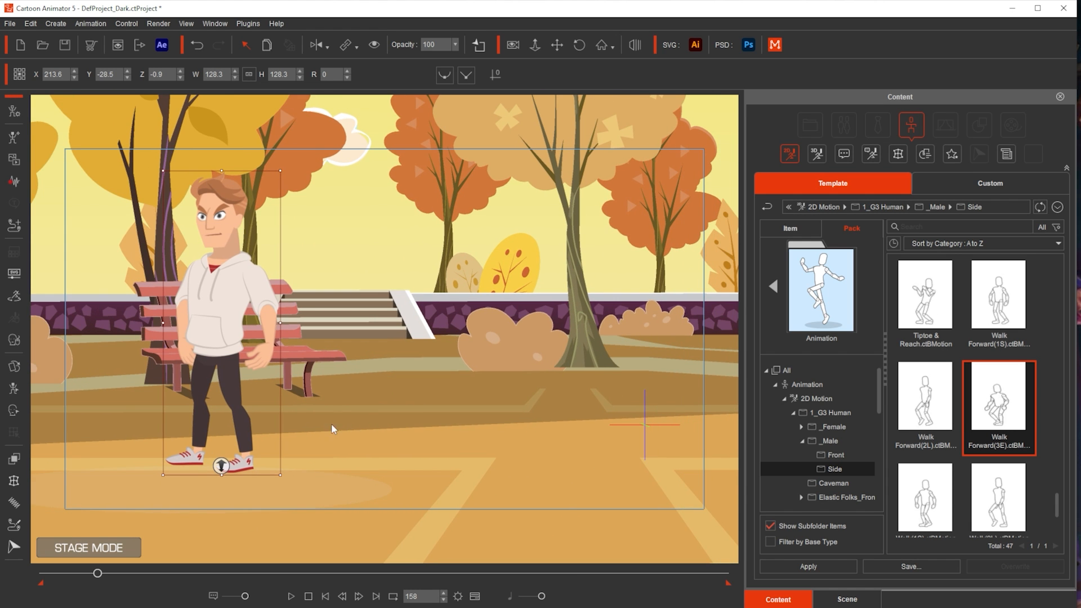
{"action": "left_click", "coordinate": [291, 597]}
{"action": "left_click", "coordinate": [291, 597]}
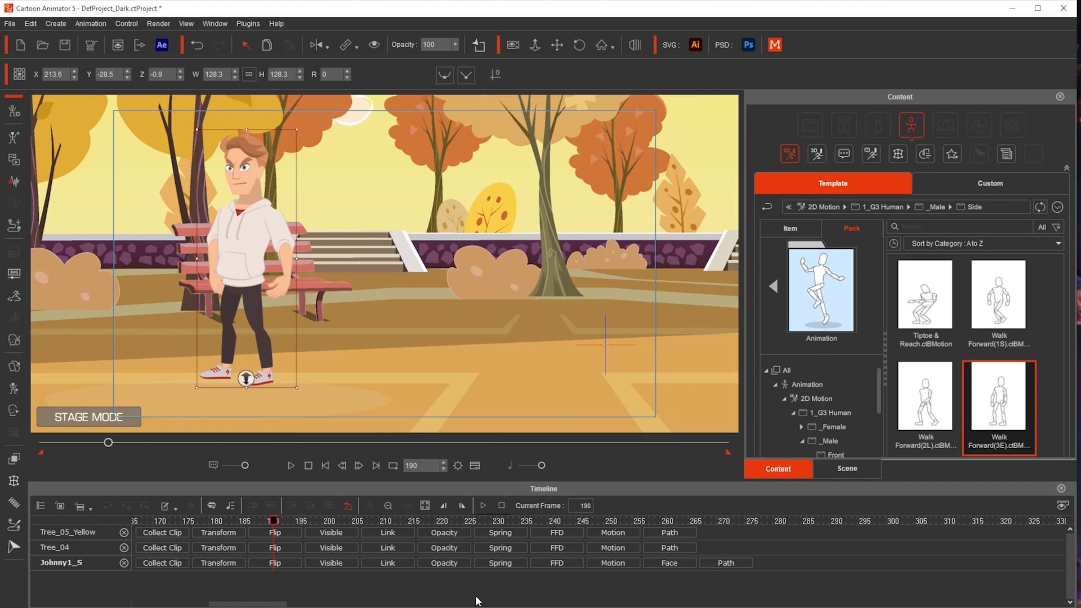
{"action": "left_click", "coordinate": [475, 595]}
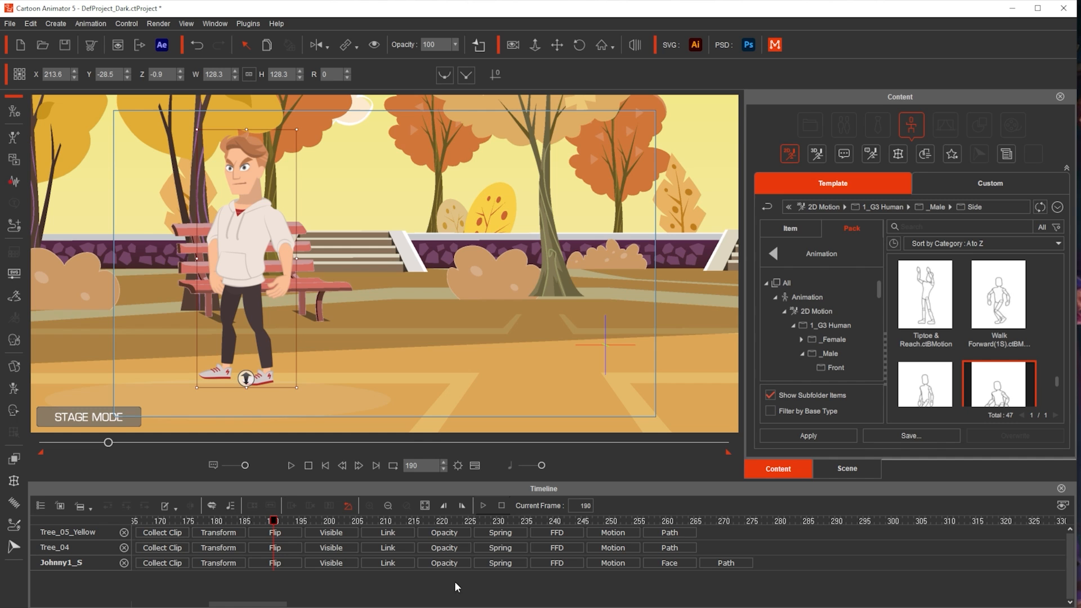
{"action": "left_click", "coordinate": [462, 506]}
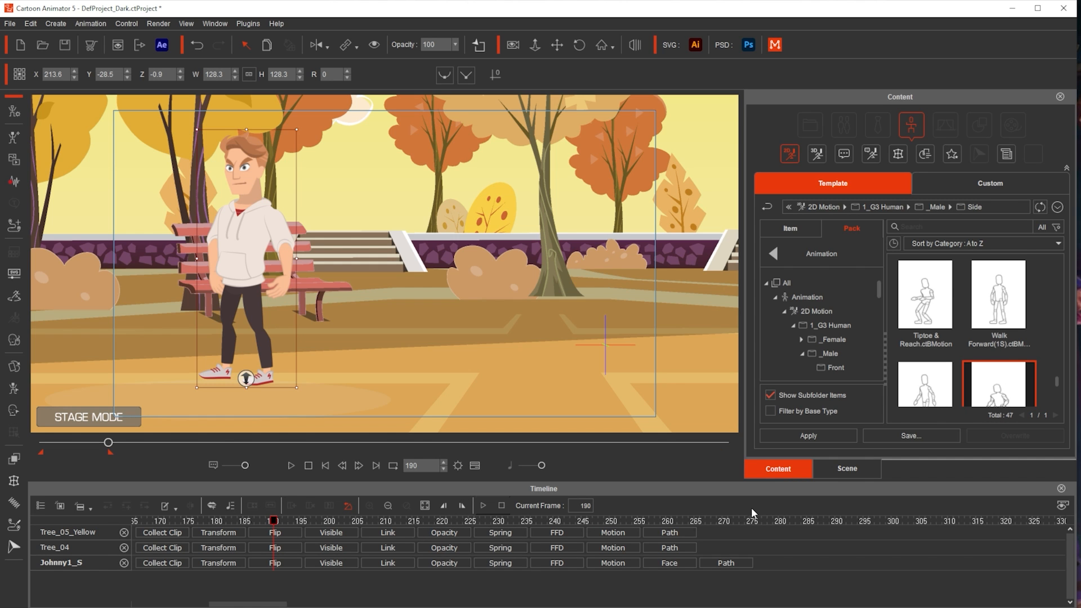
Step: Return to frame 0 and limit the Timeline to the tracks of the selected object, using the tree and bench as tests
{"action": "left_click", "coordinate": [325, 465]}
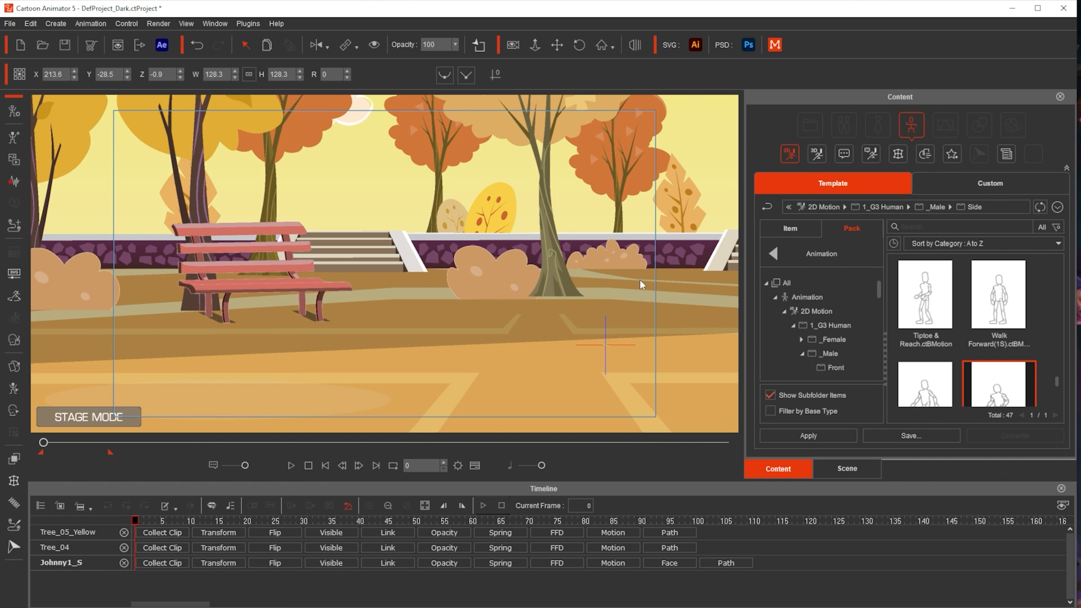
{"action": "left_click_drag", "start_coordinate": [643, 274], "coordinate": [341, 277]}
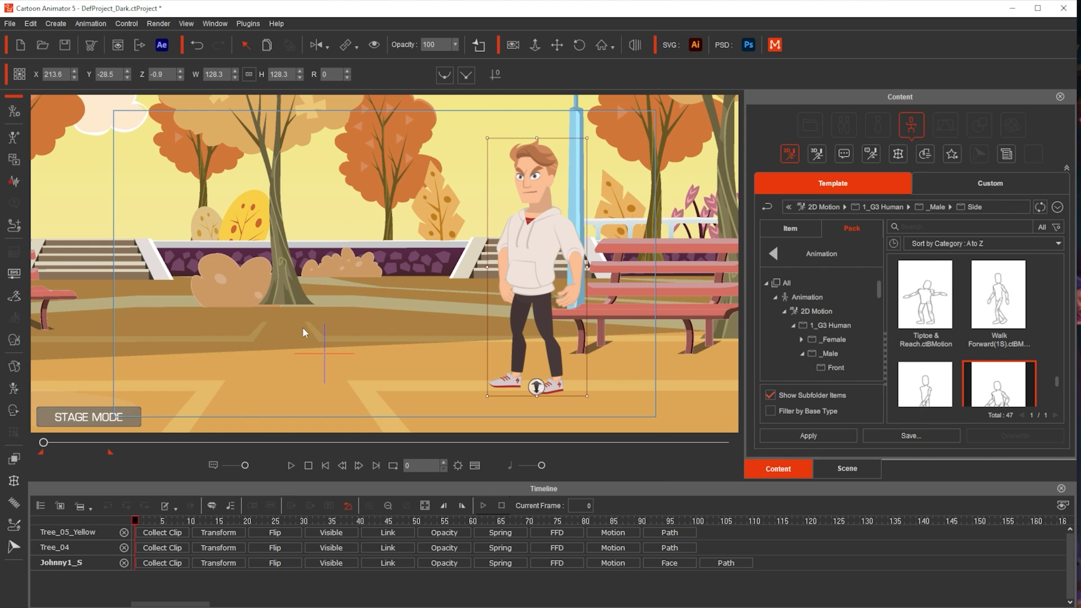
{"action": "left_click", "coordinate": [281, 250]}
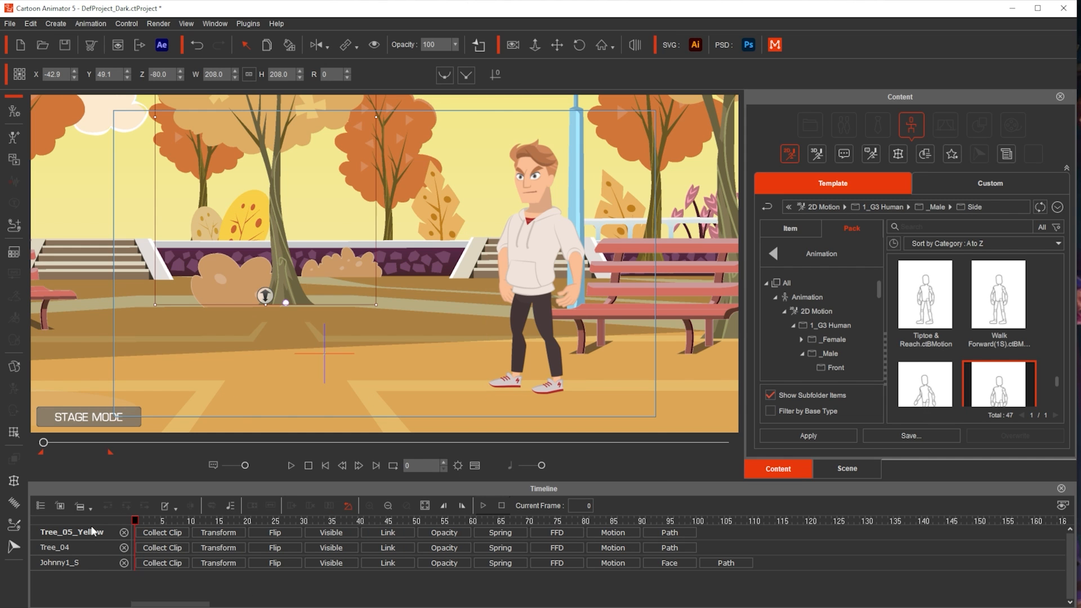
{"action": "left_click", "coordinate": [700, 273]}
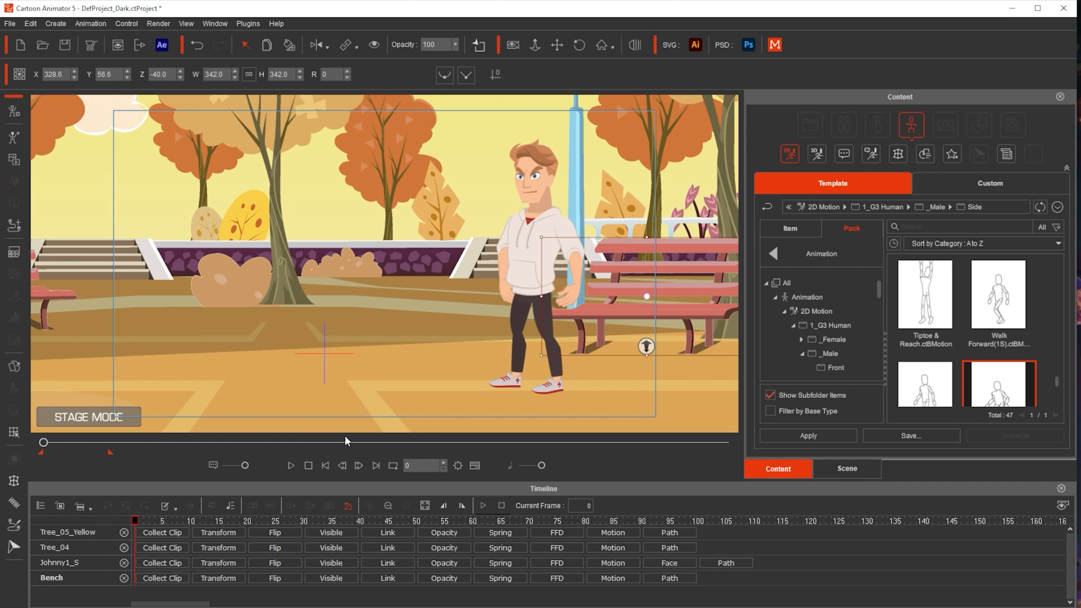
{"action": "left_click", "coordinate": [61, 506]}
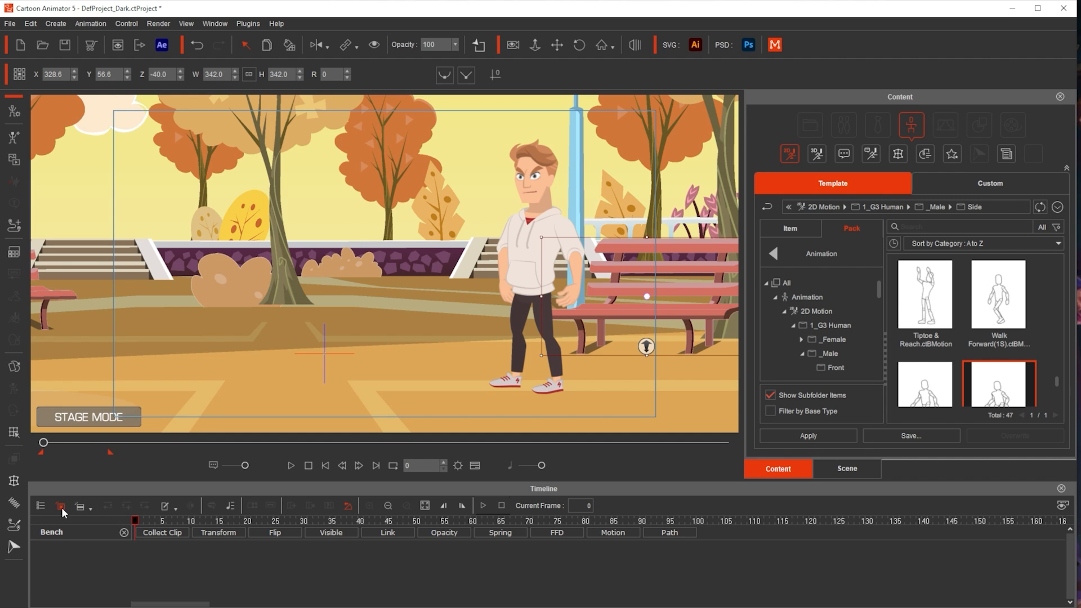
Step: Switch the selection between the actor and the tree, ending on Johnny1_S, and show the actor's Motion track
{"action": "left_click", "coordinate": [519, 228]}
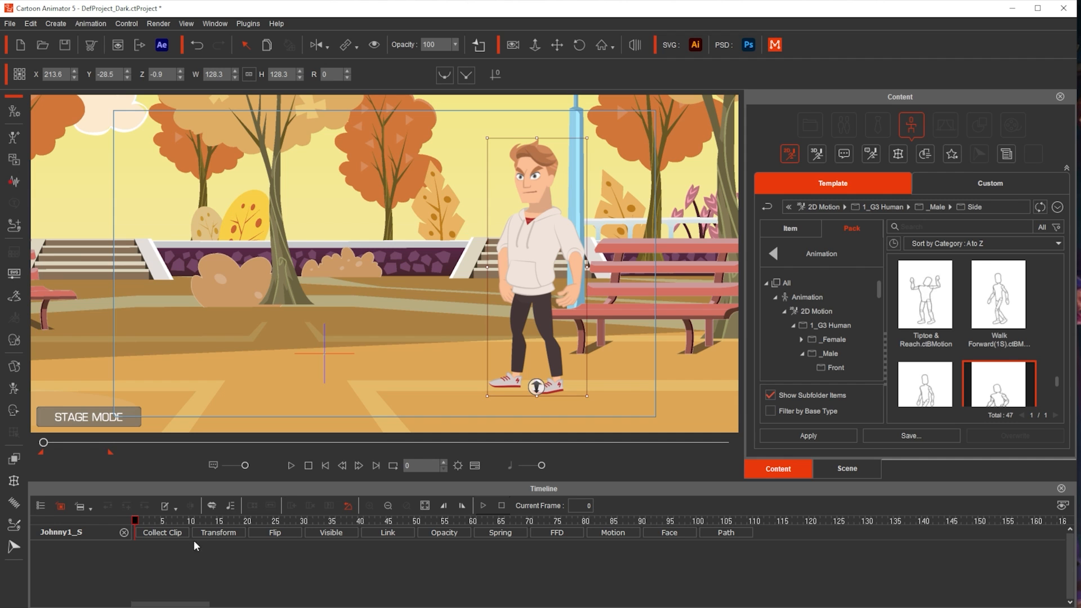
{"action": "left_click", "coordinate": [285, 261]}
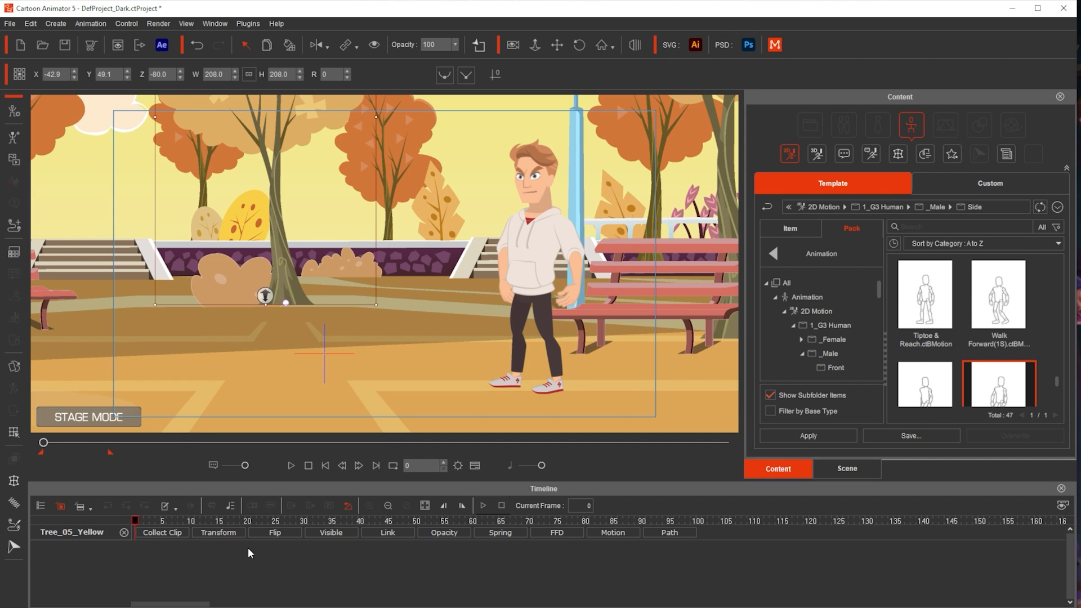
{"action": "left_click", "coordinate": [535, 242]}
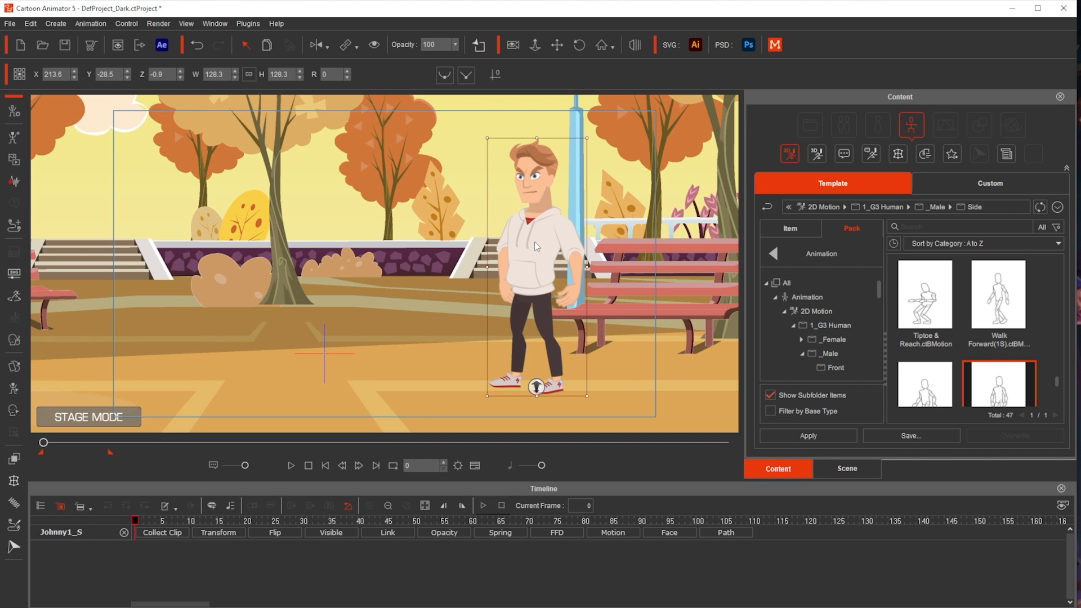
{"action": "left_click", "coordinate": [612, 533]}
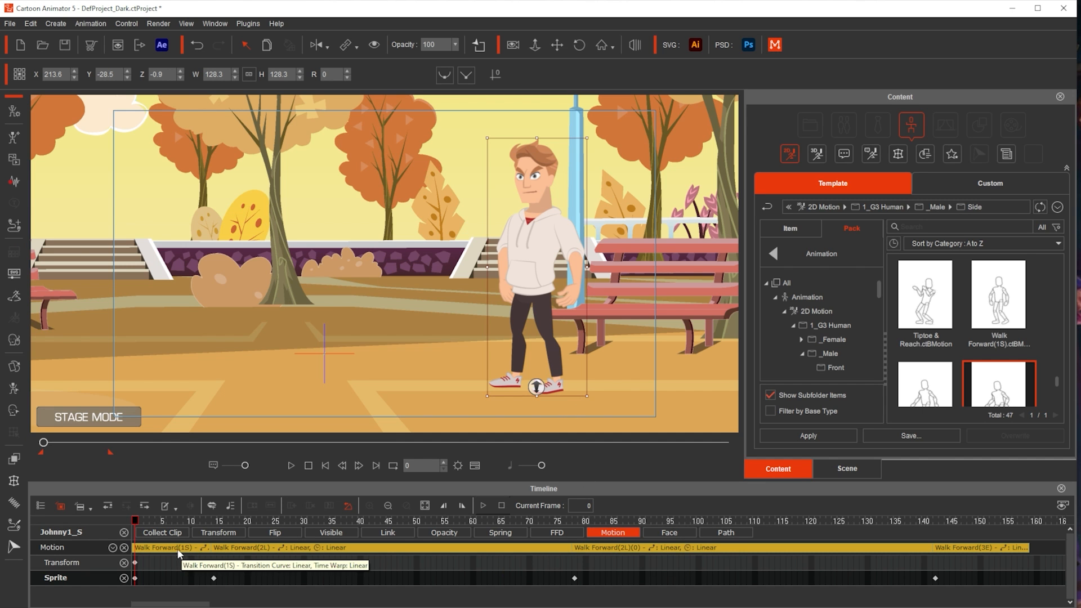
Step: Examine the Walk Forward clips one by one along the Johnny1_S Motion track
{"action": "left_click", "coordinate": [344, 549]}
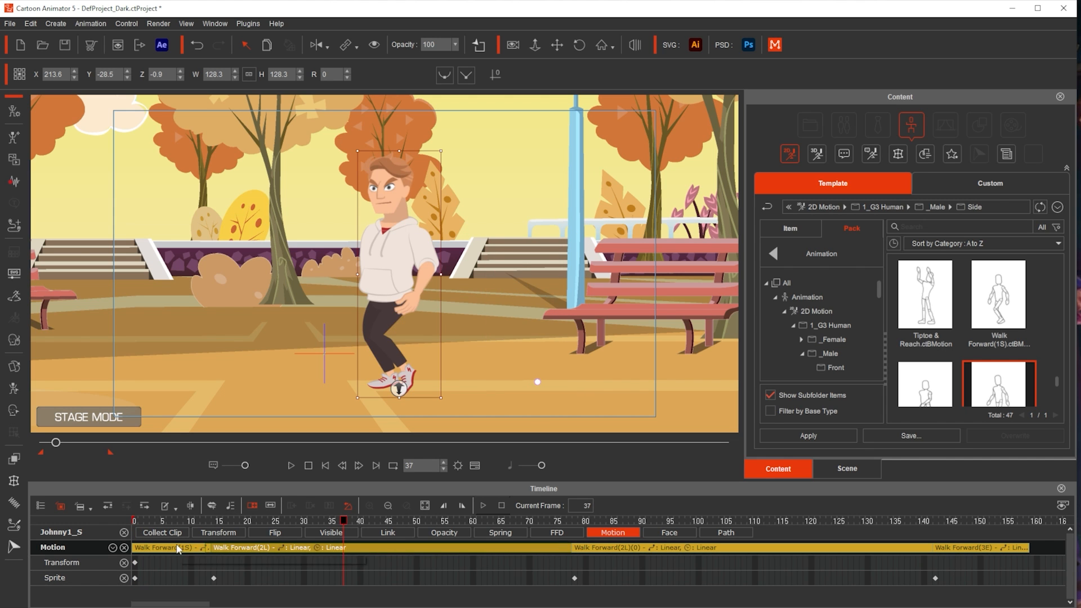
{"action": "left_click", "coordinate": [173, 548]}
{"action": "left_click", "coordinate": [270, 548]}
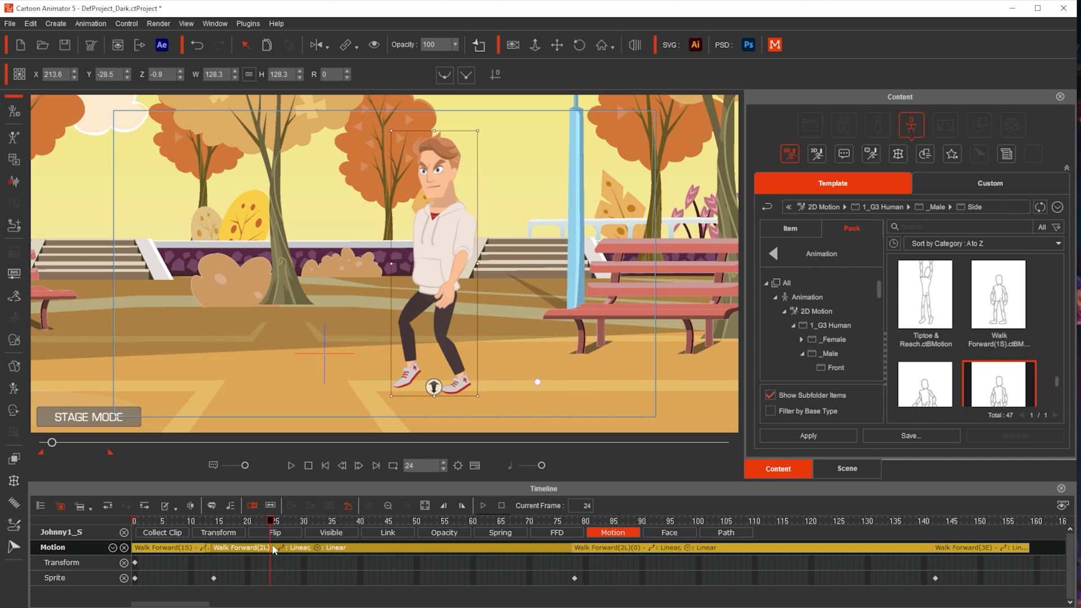
{"action": "left_click", "coordinate": [671, 548]}
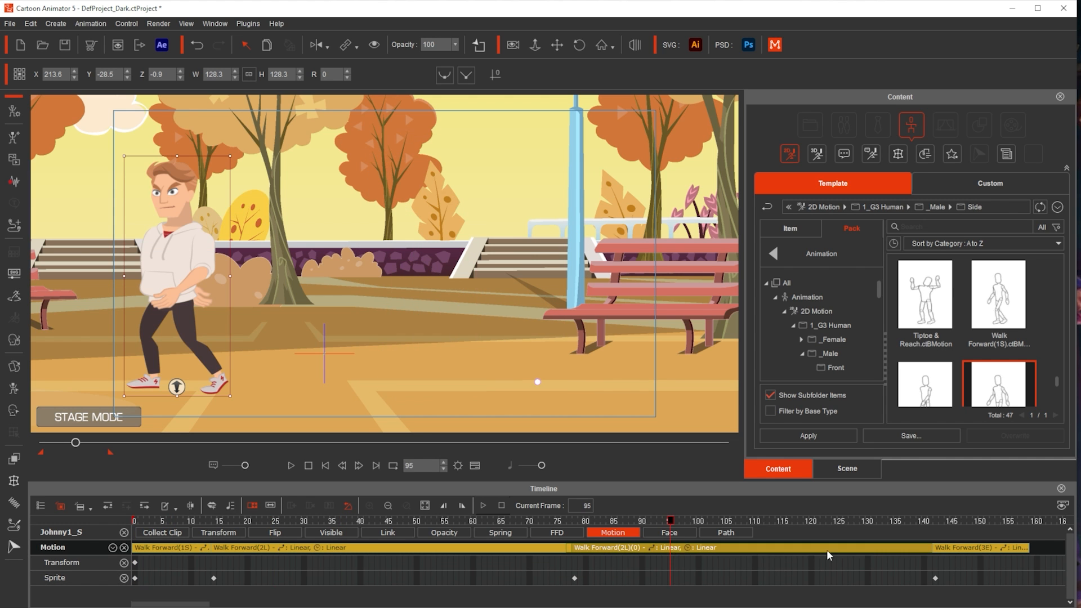
{"action": "left_click", "coordinate": [973, 547]}
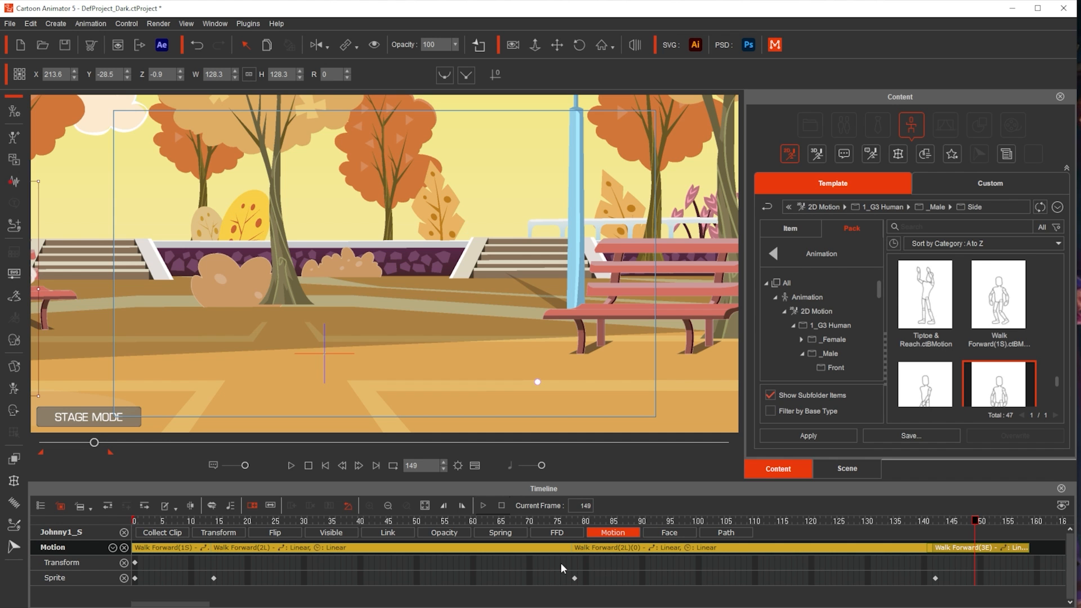
{"action": "key", "text": "alt"}
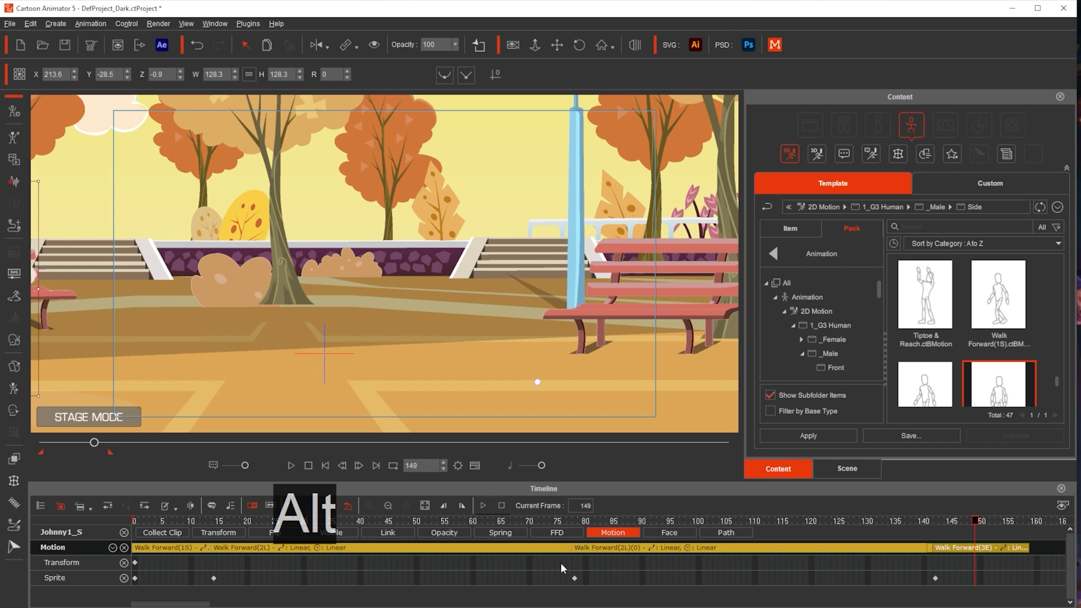
{"action": "scroll", "coordinate": [560, 563], "scroll_direction": "down", "scroll_amount": 4}
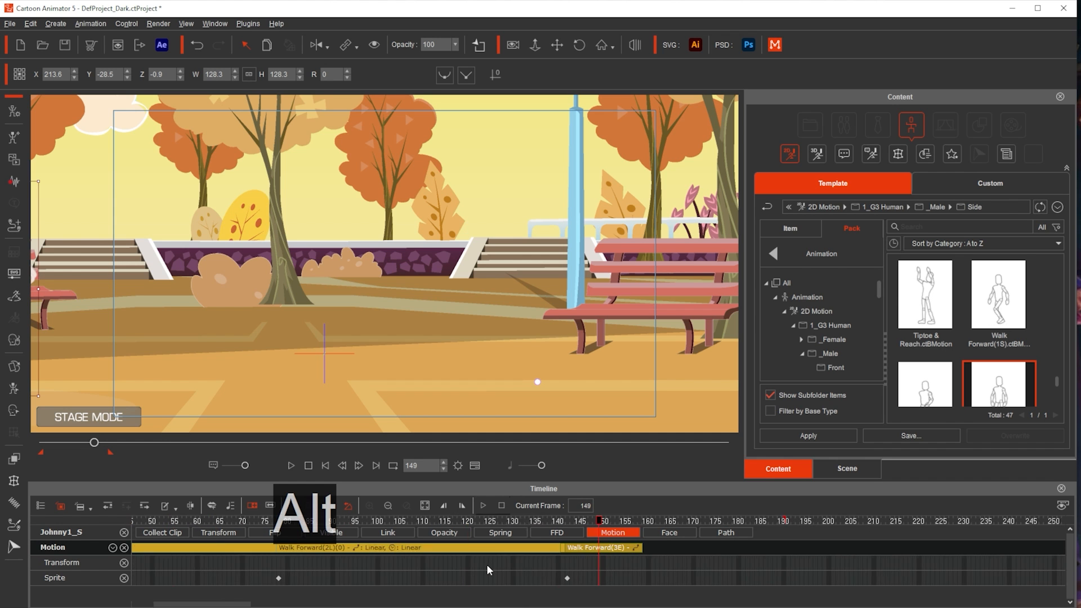
Step: Examine the Walk Forward clips along Johnny1_S's Motion track at different Timeline zoom levels and positions
{"action": "scroll", "coordinate": [486, 564], "scroll_direction": "down", "scroll_amount": 5}
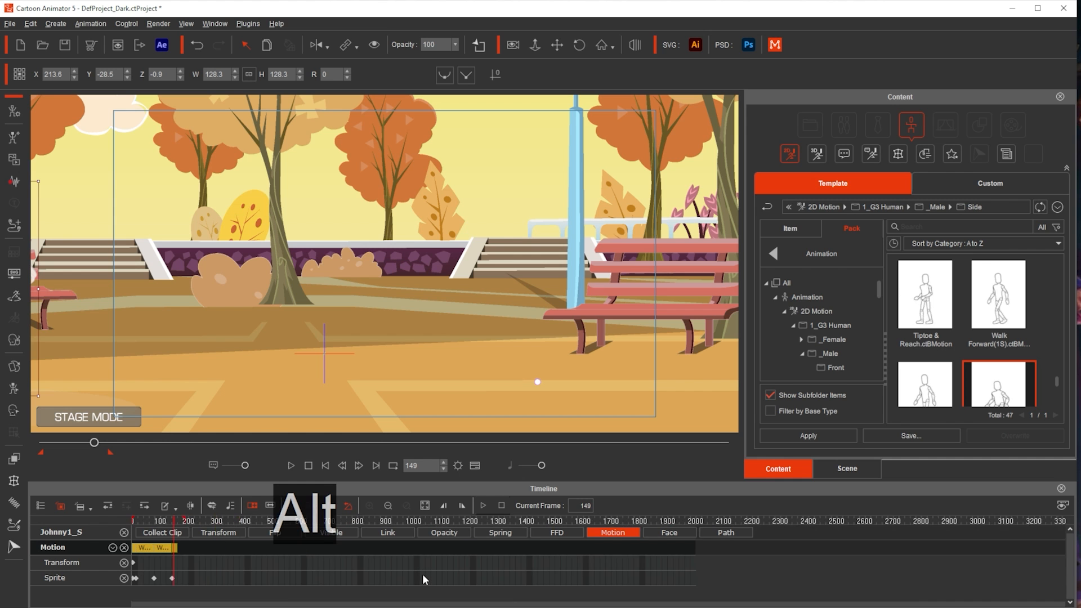
{"action": "scroll", "coordinate": [423, 575], "scroll_direction": "up", "scroll_amount": 5}
{"action": "scroll", "coordinate": [423, 575], "scroll_direction": "down", "scroll_amount": 5}
{"action": "scroll", "coordinate": [422, 575], "scroll_direction": "up", "scroll_amount": 5}
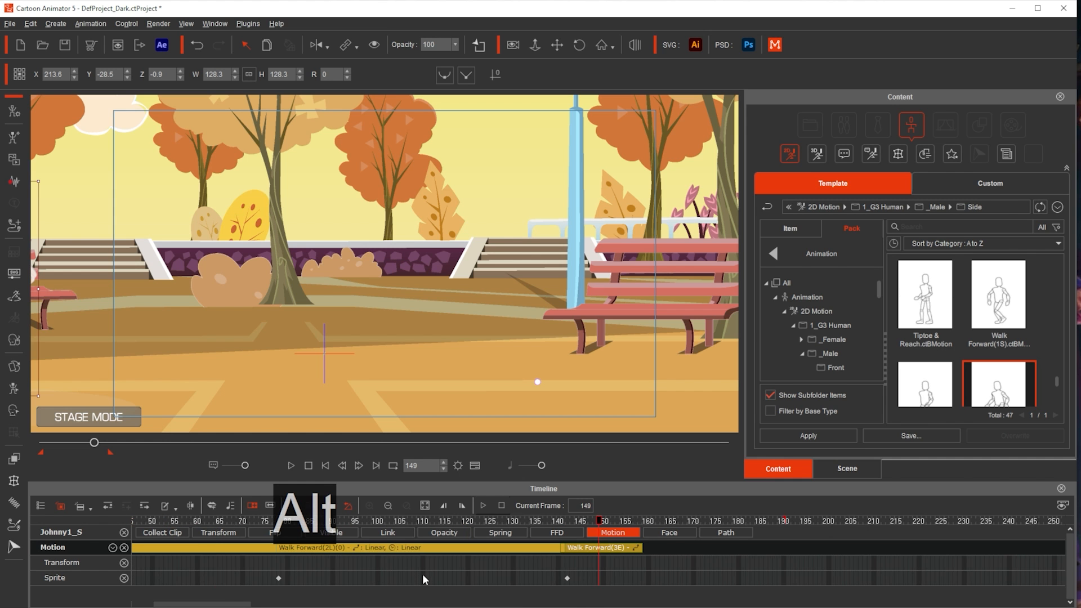
{"action": "scroll", "coordinate": [424, 577], "scroll_direction": "up", "scroll_amount": 1}
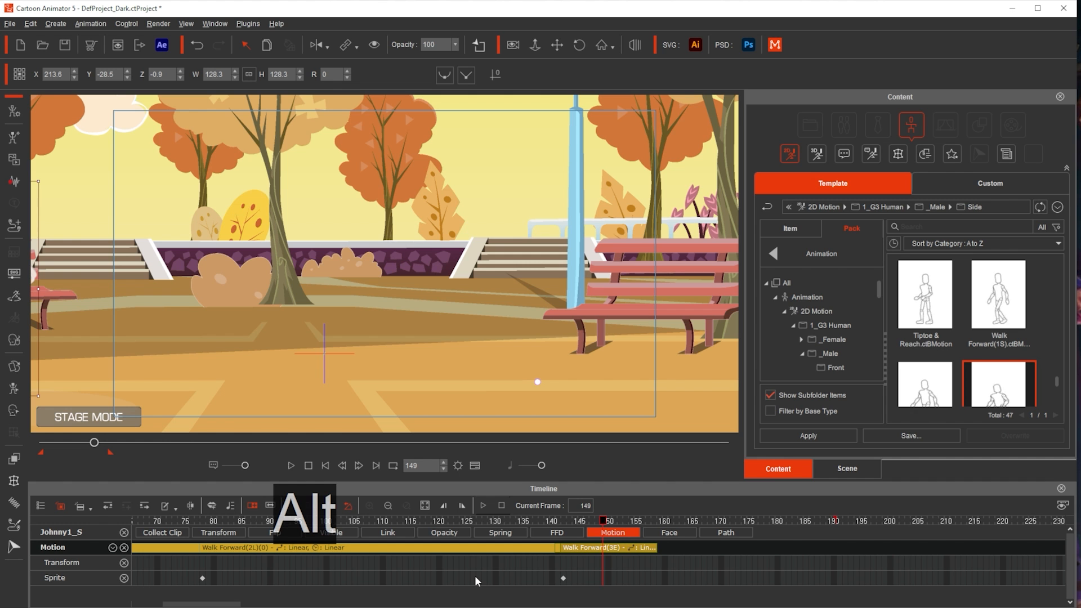
{"action": "left_click_drag", "start_coordinate": [415, 562], "coordinate": [666, 563]}
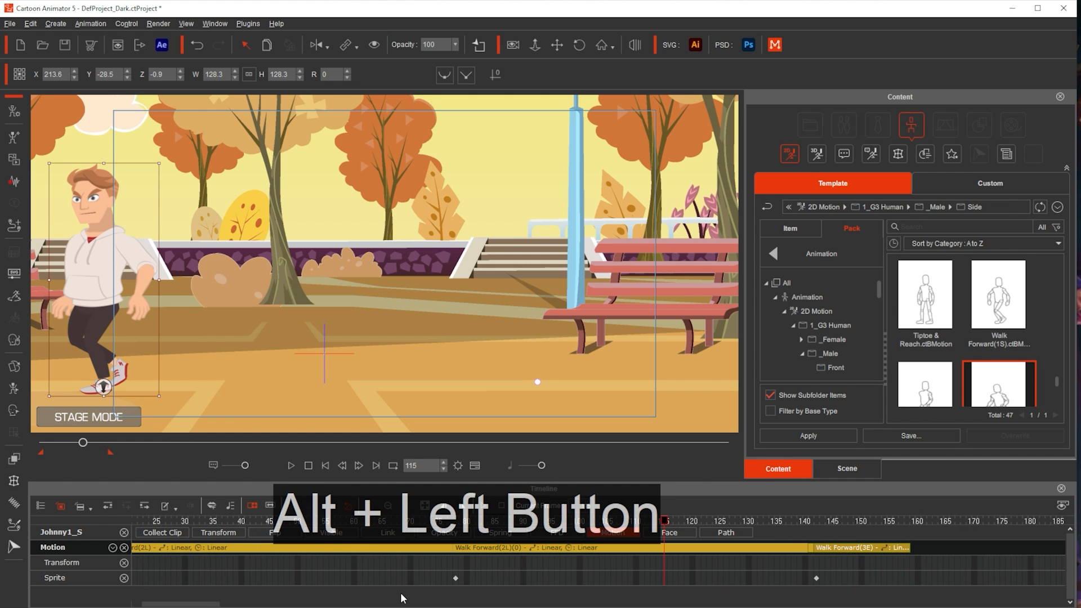
{"action": "left_click_drag", "start_coordinate": [391, 569], "coordinate": [491, 572]}
{"action": "left_click_drag", "start_coordinate": [579, 578], "coordinate": [693, 572]}
{"action": "left_click_drag", "start_coordinate": [617, 575], "coordinate": [694, 578]}
{"action": "left_click", "coordinate": [694, 578]}
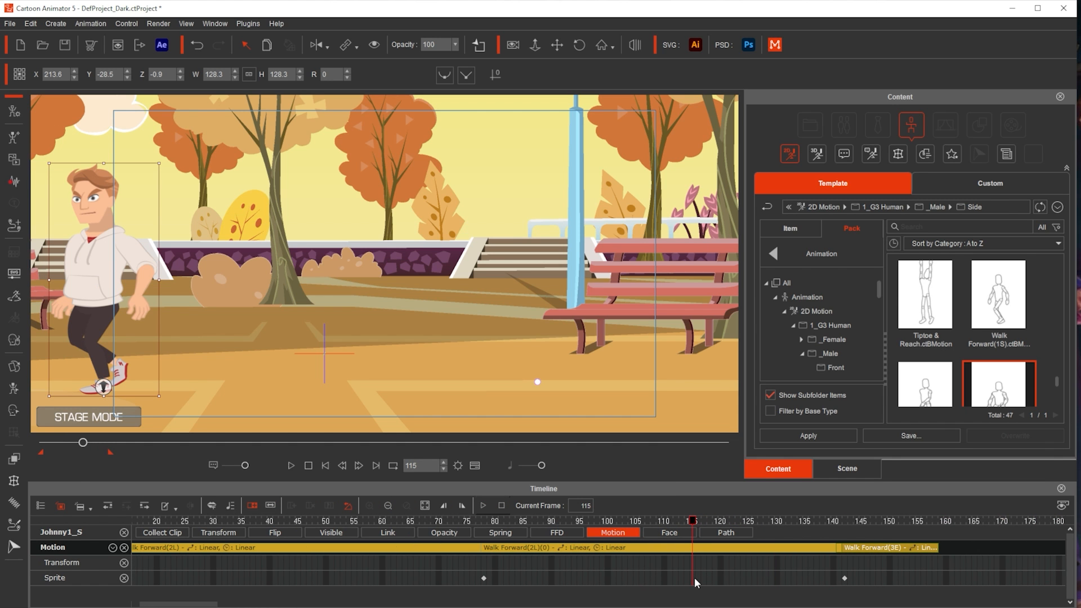
{"action": "left_click", "coordinate": [387, 506]}
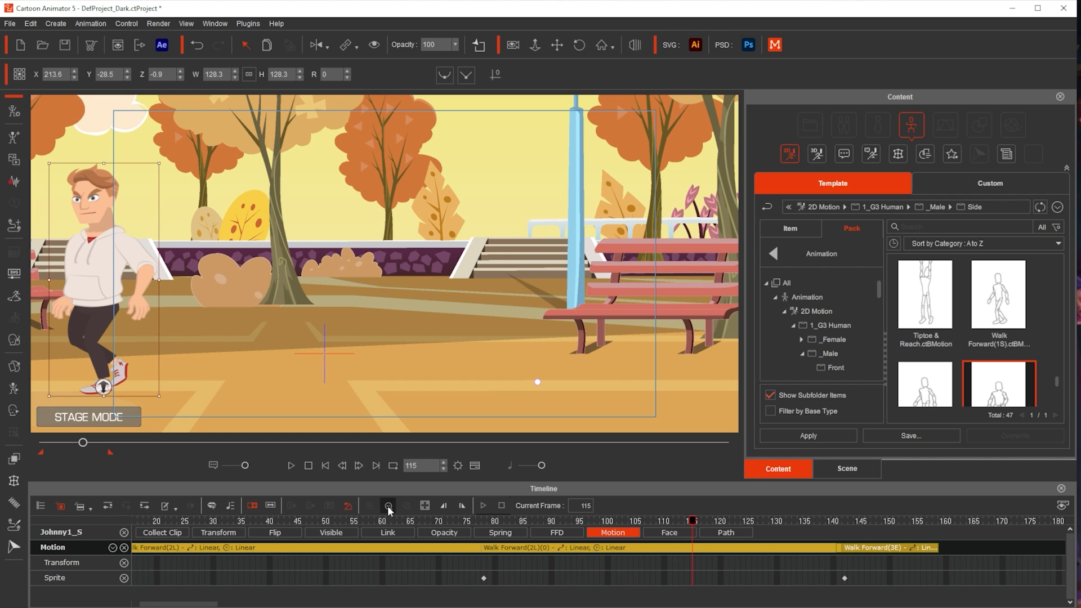
{"action": "left_click", "coordinate": [387, 506]}
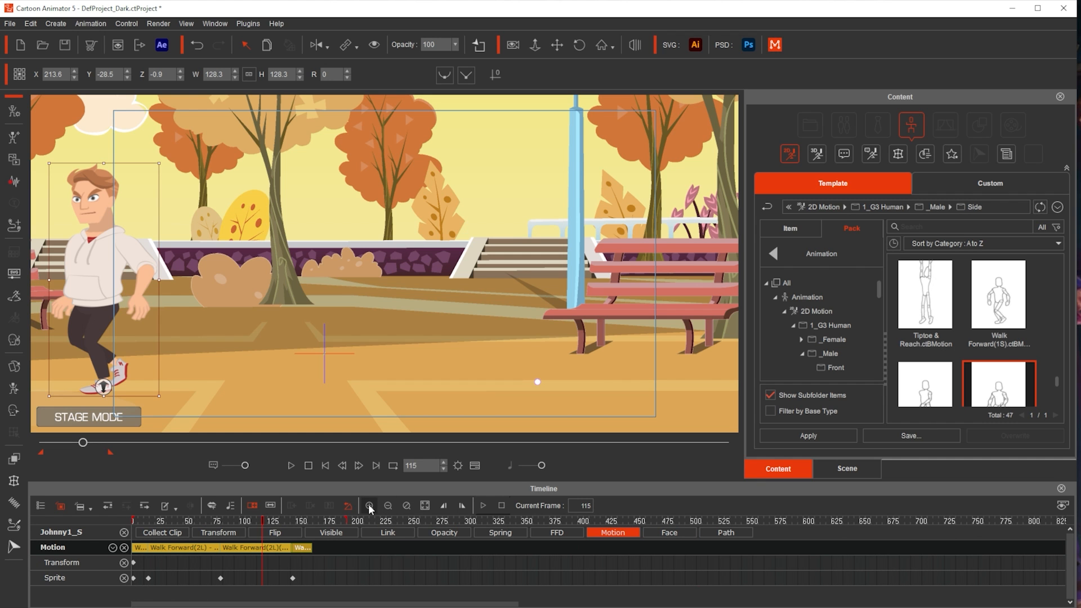
{"action": "left_click", "coordinate": [369, 505]}
{"action": "left_click", "coordinate": [370, 505]}
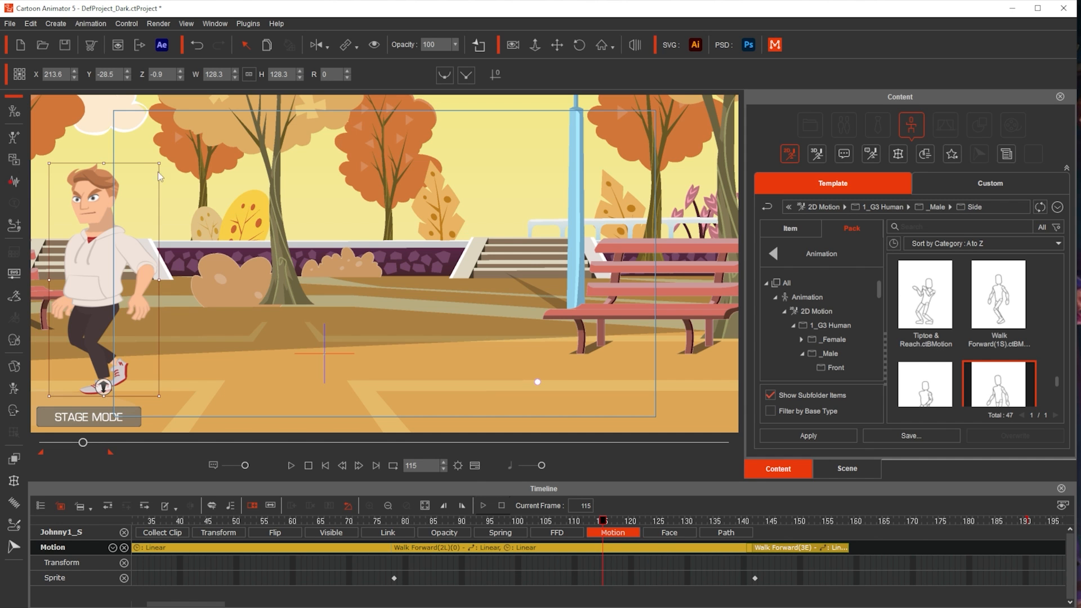
Step: Play the walk from frame 0 to review the actor's body deformation, and return to the first frame
{"action": "left_click", "coordinate": [325, 466]}
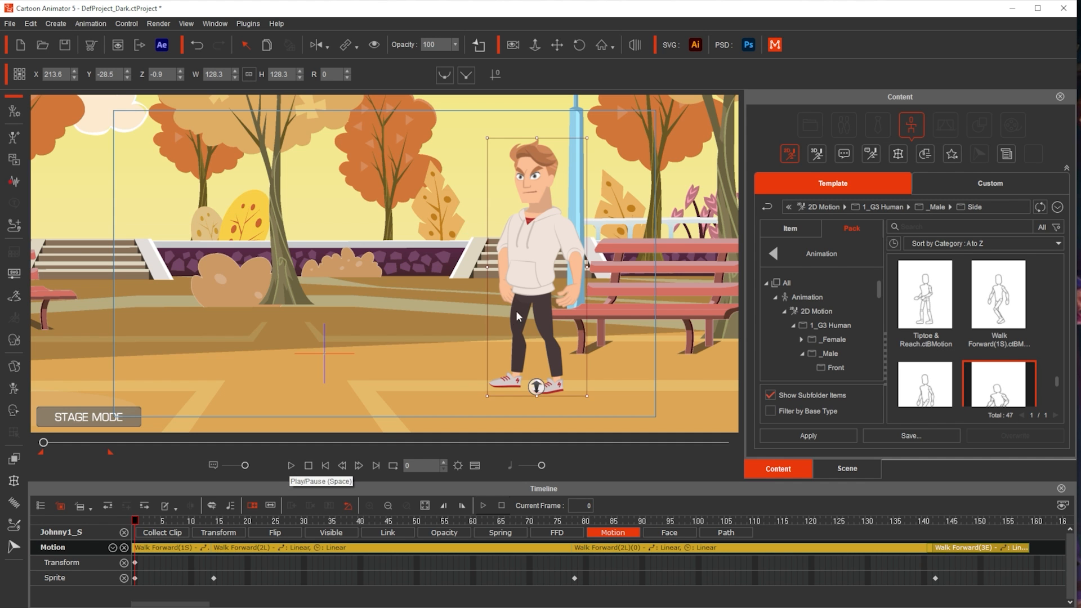
{"action": "key", "text": "space"}
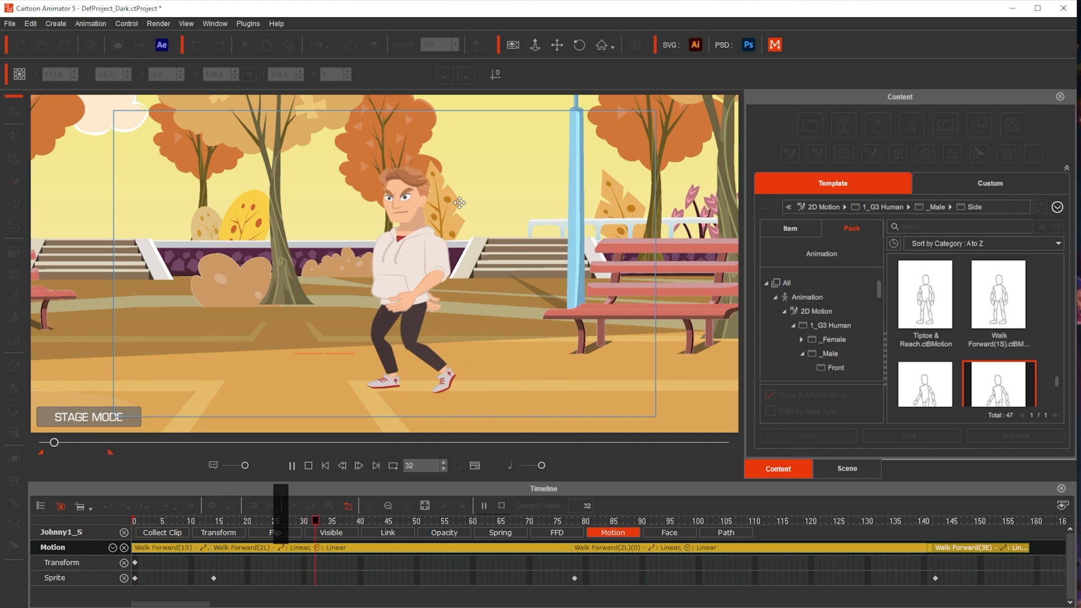
{"action": "key", "text": "space"}
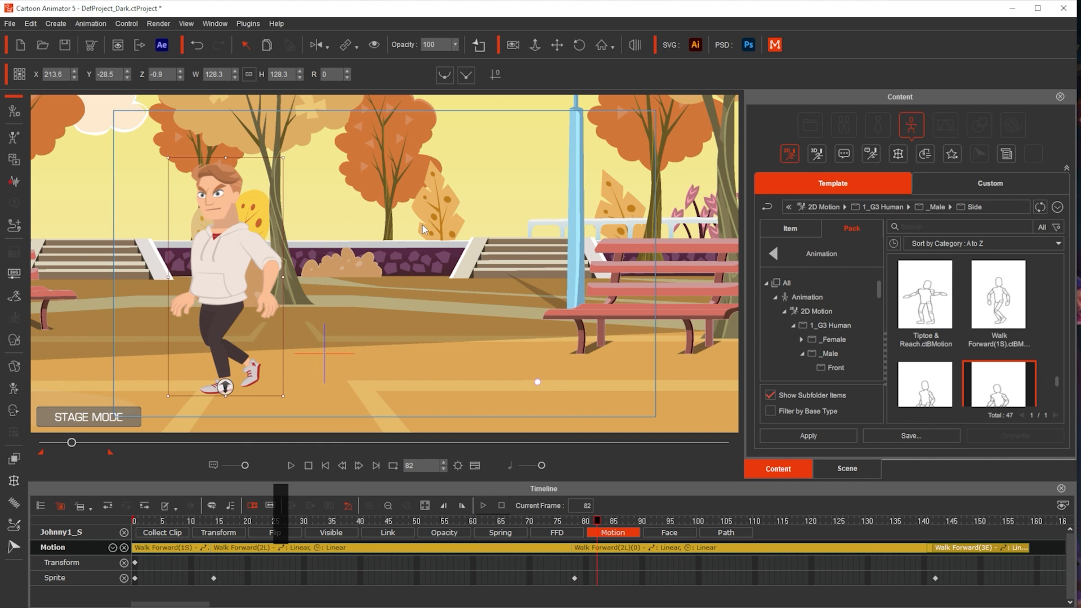
{"action": "left_click", "coordinate": [326, 464]}
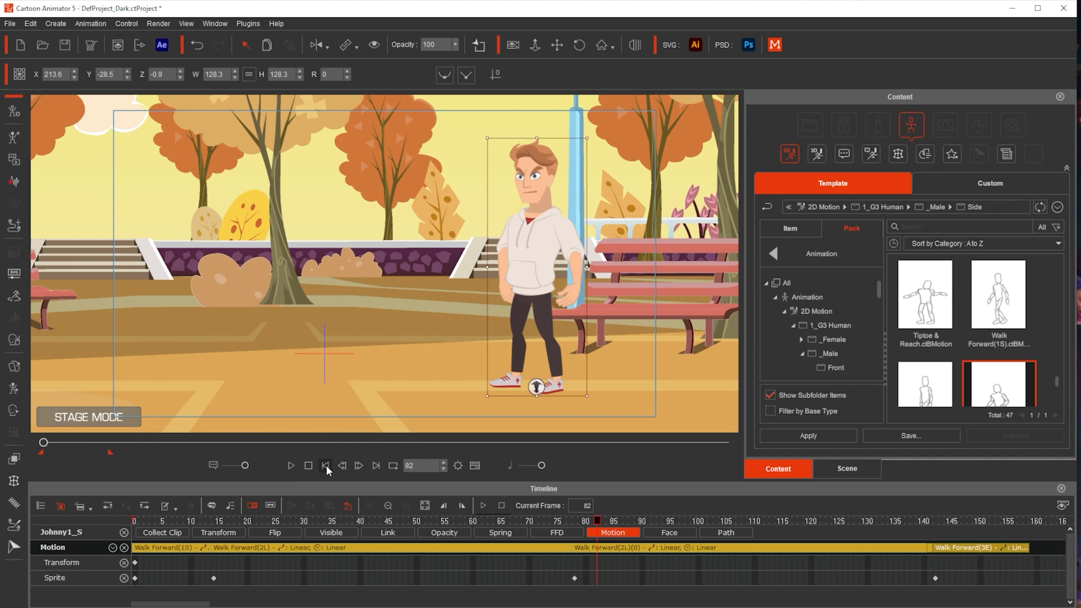
Step: Show Johnny1_S's FFD track and delete its Walk Forward(1S), Walk Forward(2L) and Walk Forward(2L)(0) FFD clips
{"action": "left_click", "coordinate": [556, 533]}
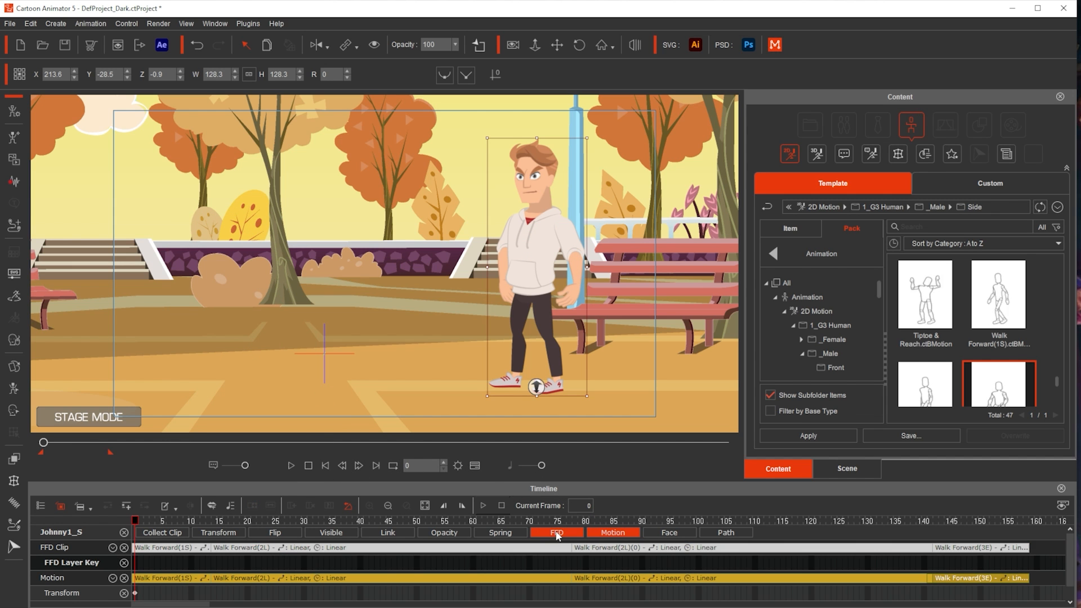
{"action": "left_click", "coordinate": [188, 548]}
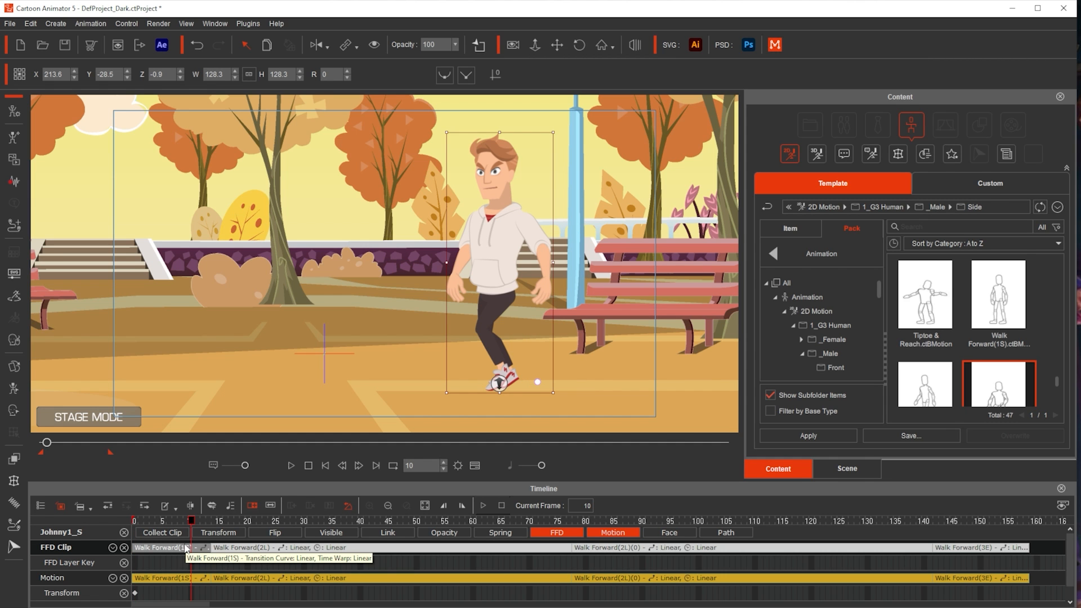
{"action": "key", "text": "Delete"}
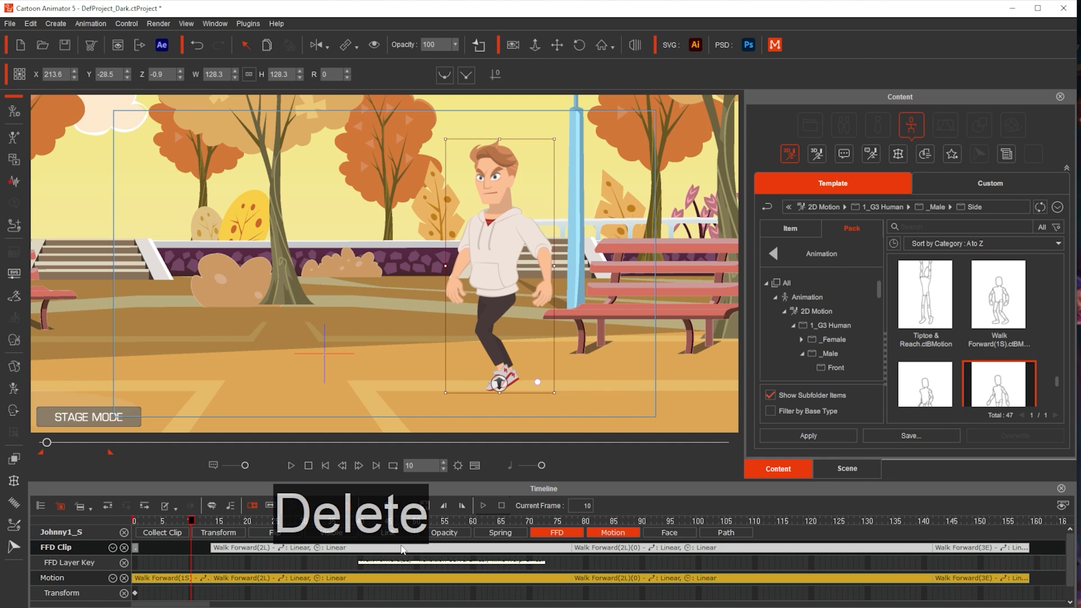
{"action": "left_click", "coordinate": [422, 548]}
{"action": "key", "text": "Delete"}
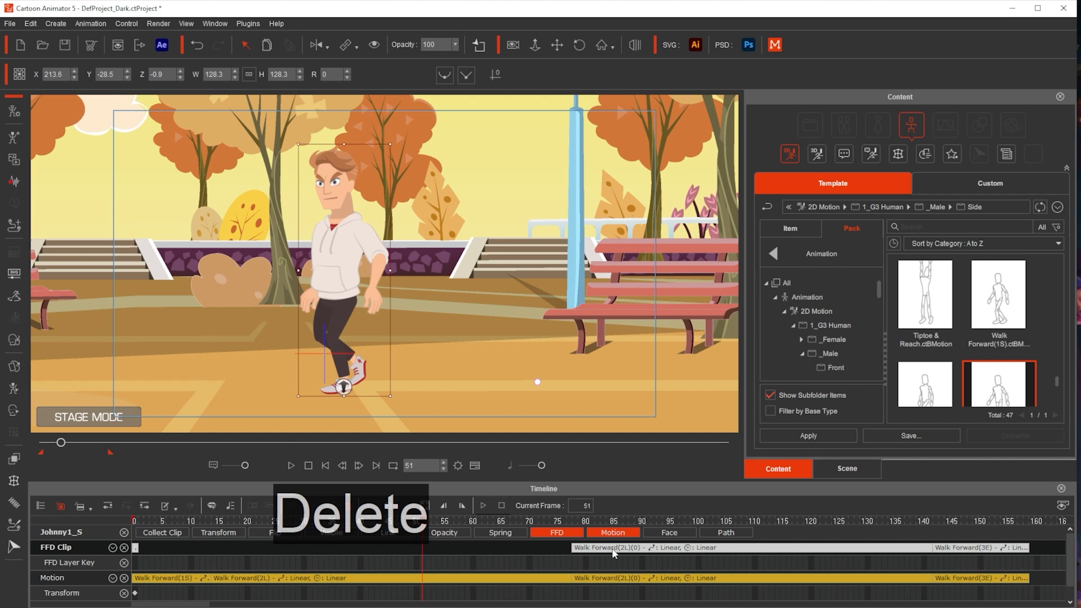
{"action": "left_click", "coordinate": [616, 548]}
{"action": "key", "text": "Delete"}
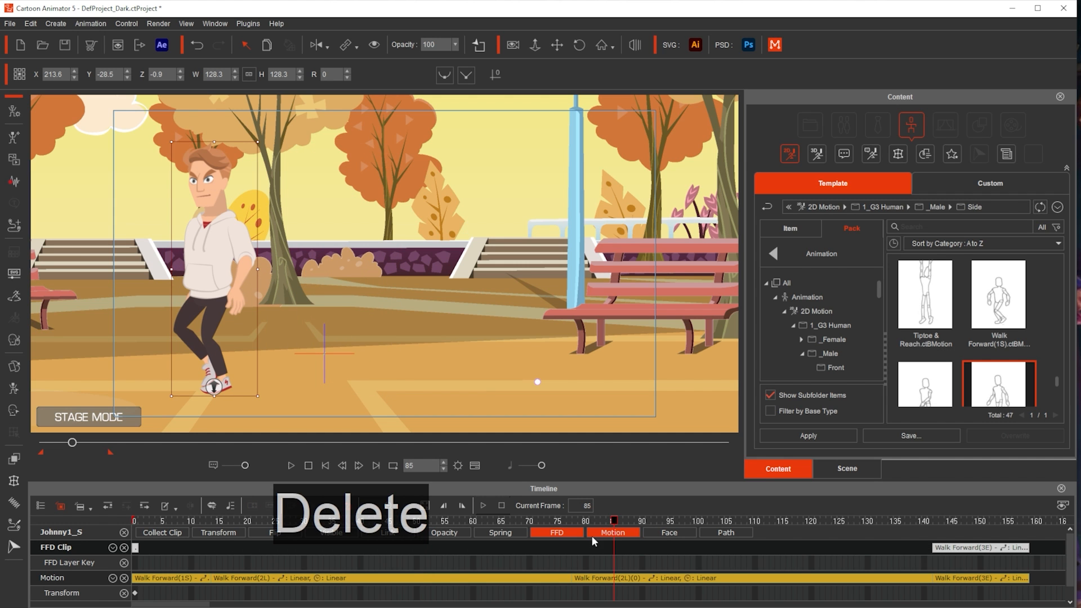
Step: Play the walk from frame 0 without the deleted FFD clips, and return to the first frame
{"action": "left_click", "coordinate": [326, 467]}
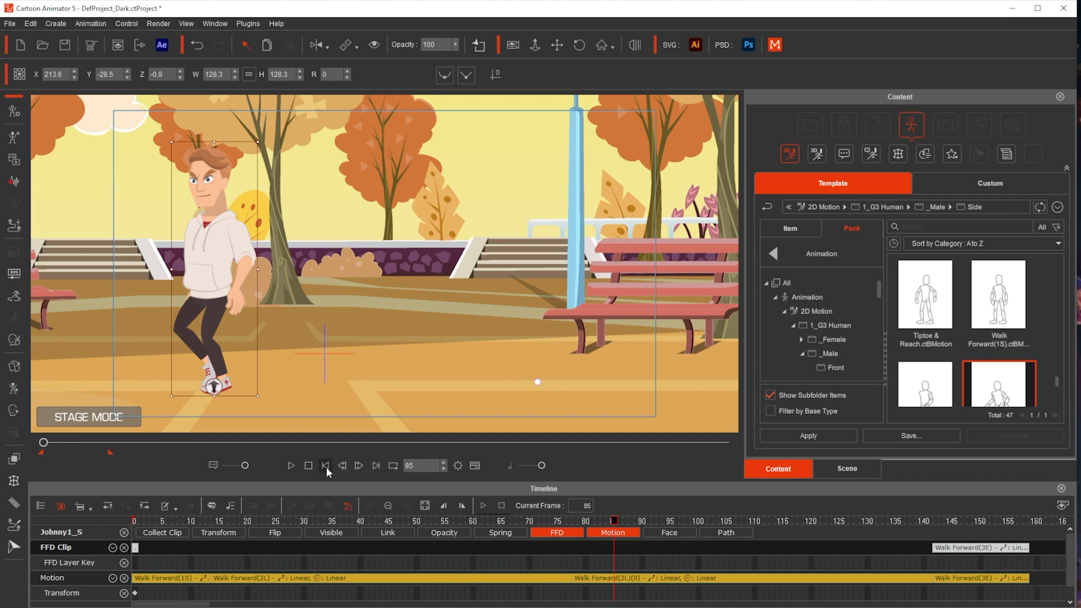
{"action": "left_click", "coordinate": [291, 465]}
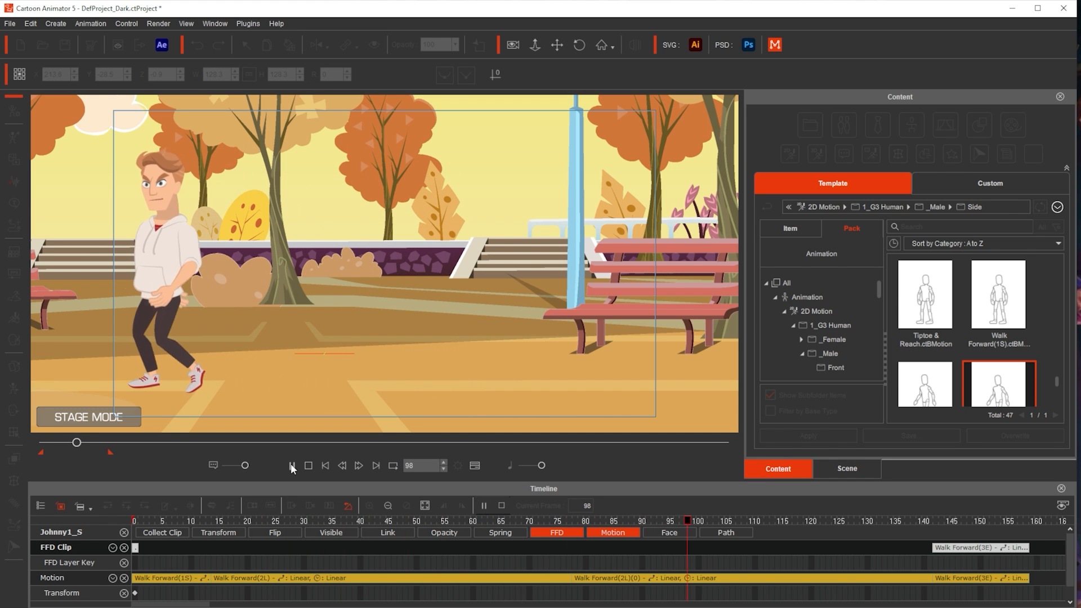
{"action": "left_click", "coordinate": [292, 466]}
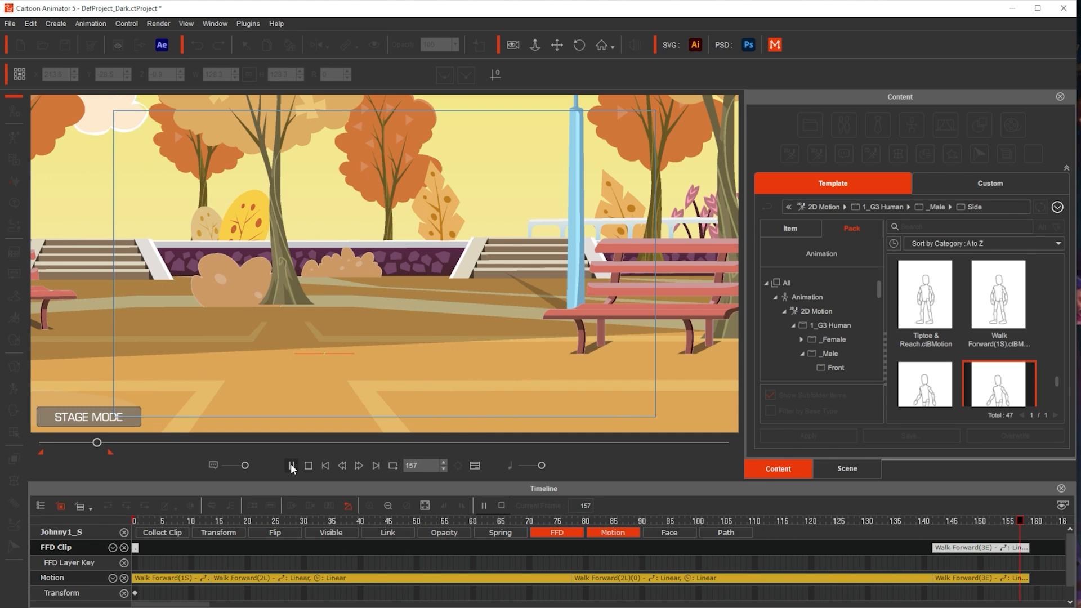
{"action": "left_click", "coordinate": [326, 466]}
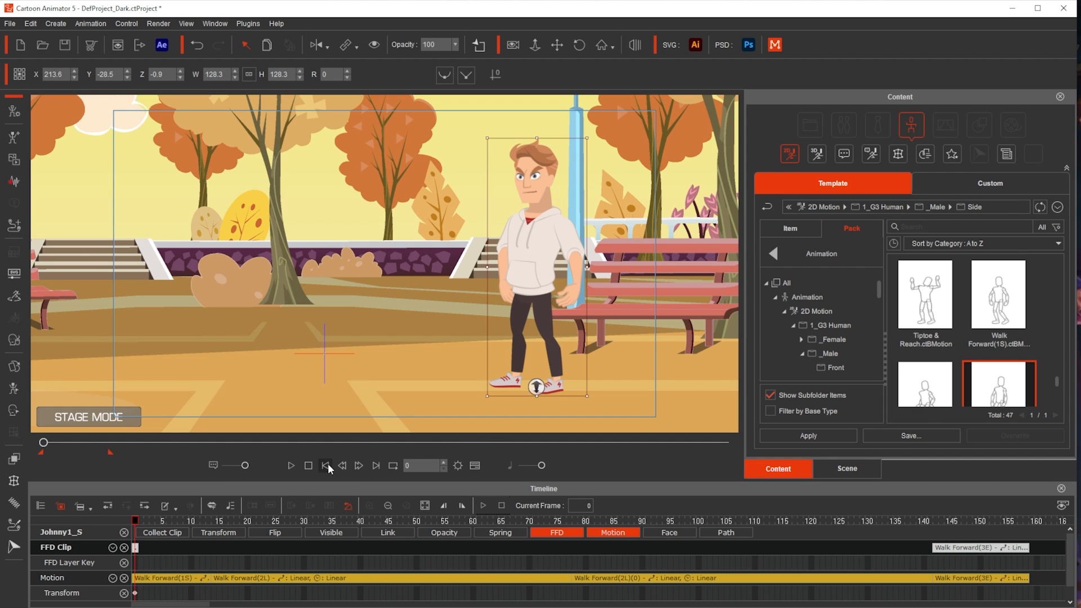
Step: Turn on camera recording and display the Project's Camera track in the Timeline
{"action": "left_click", "coordinate": [512, 47]}
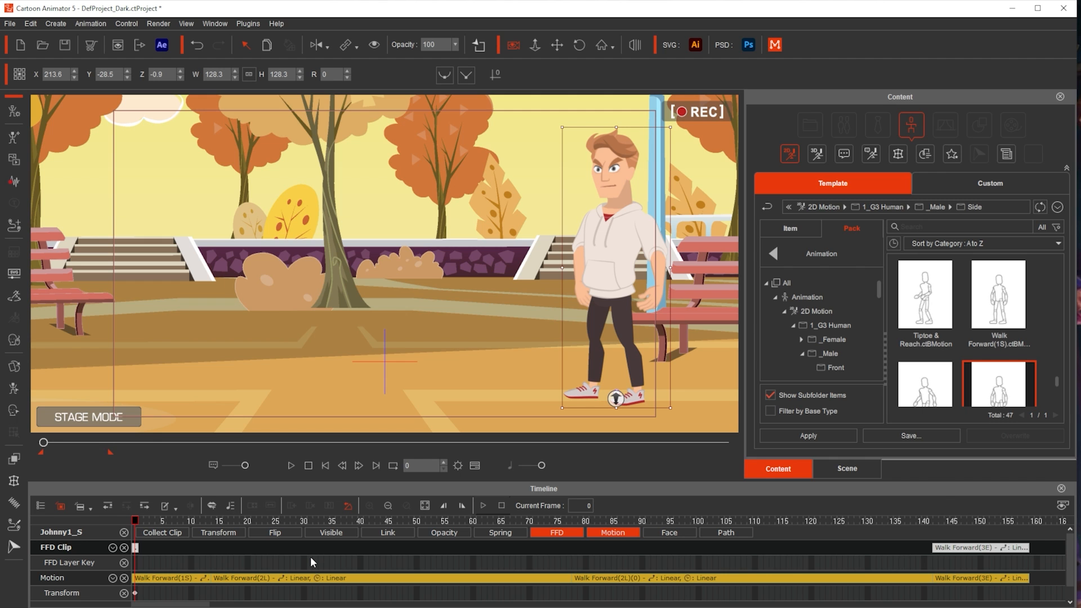
{"action": "left_click", "coordinate": [41, 506]}
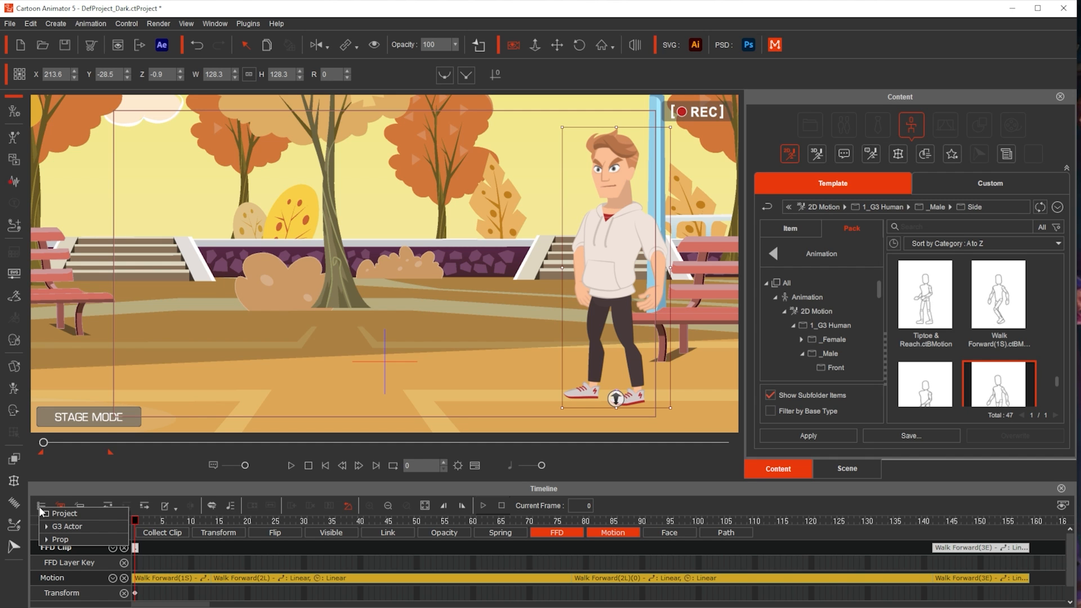
{"action": "left_click", "coordinate": [63, 512]}
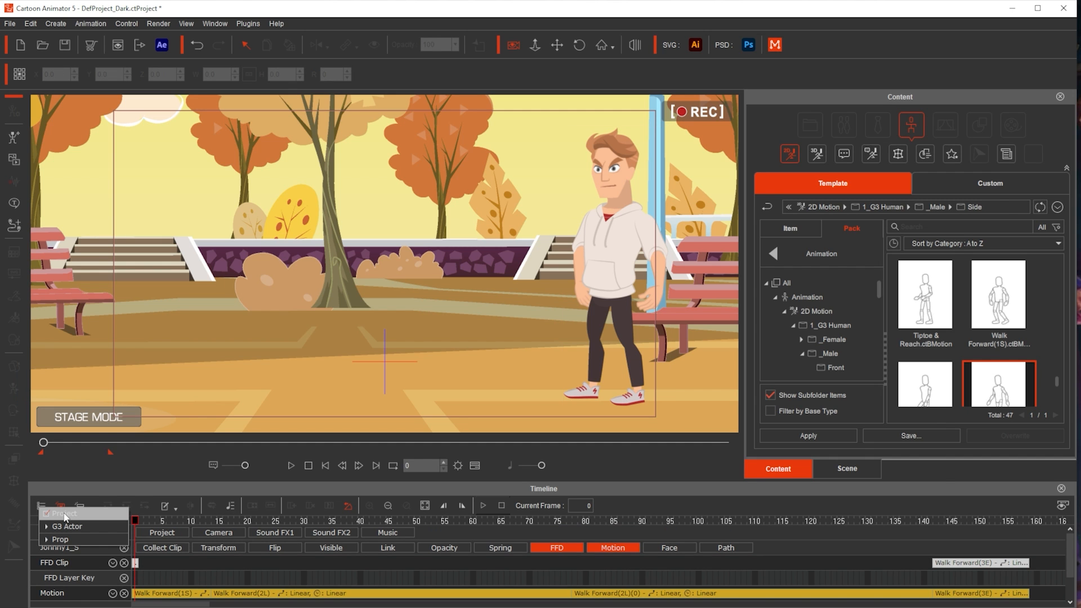
{"action": "left_click", "coordinate": [505, 532]}
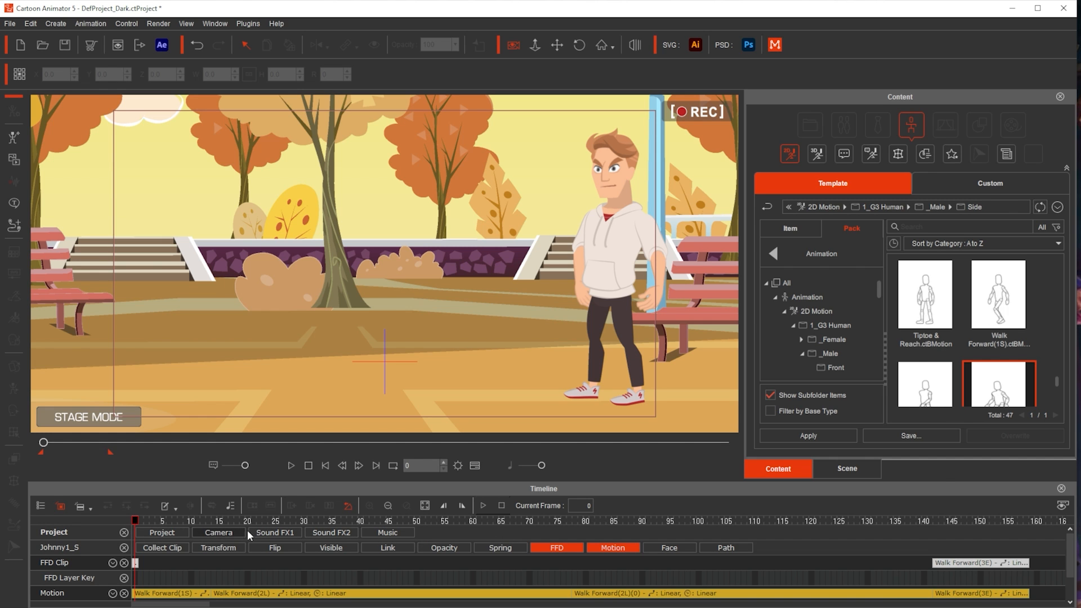
{"action": "left_click", "coordinate": [217, 532]}
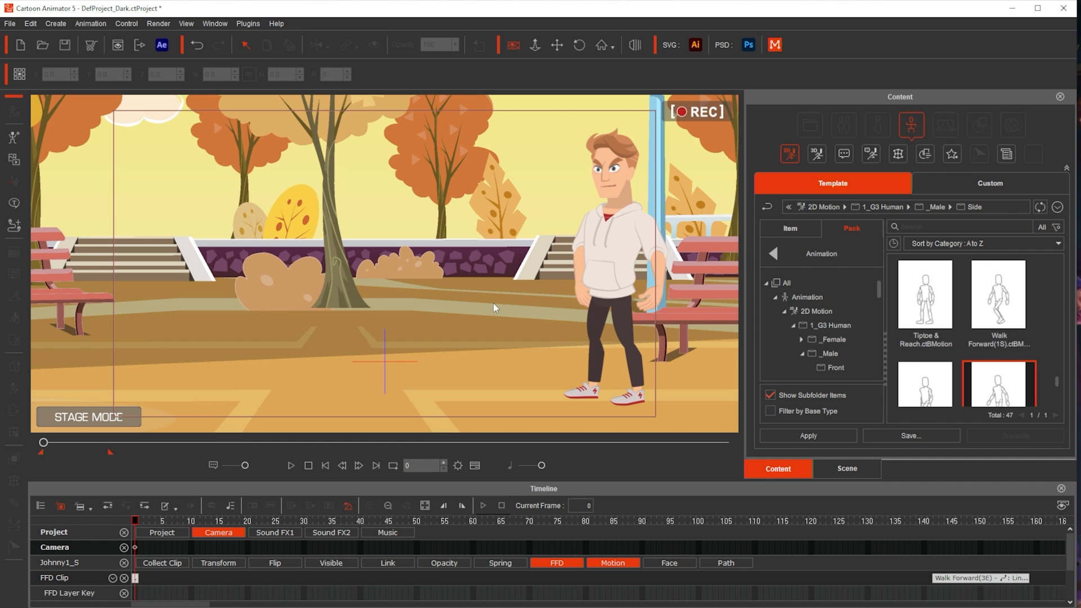
Step: Frame the actor beside the bench with the camera at frame 0, and pan the camera at frame 190 to bring him back into view
{"action": "left_click_drag", "start_coordinate": [495, 299], "coordinate": [482, 391], "text": "alt"}
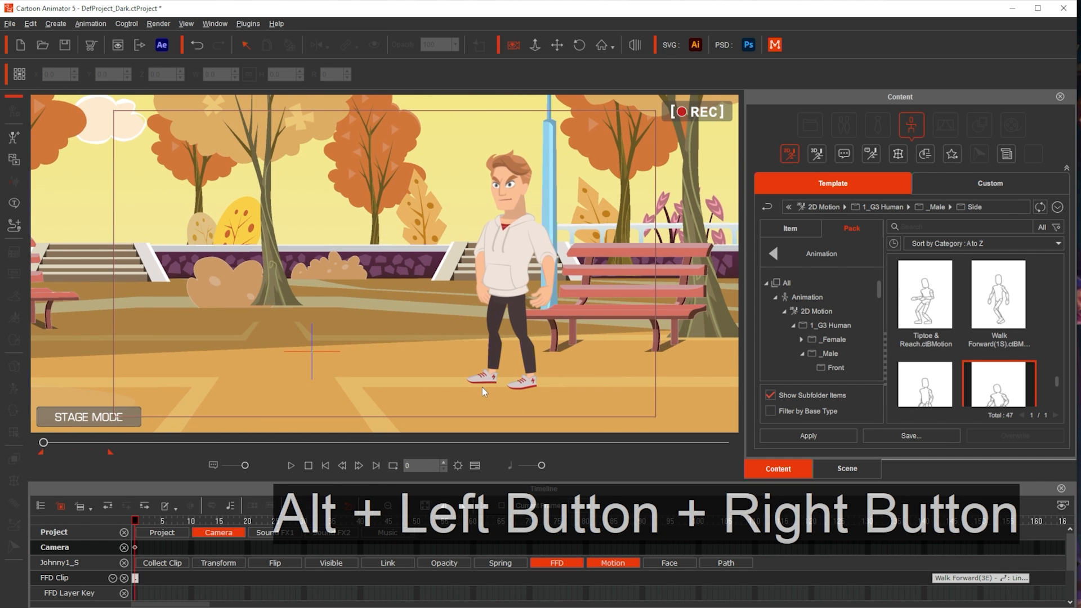
{"action": "mouse_move", "coordinate": [424, 323]}
{"action": "left_mouse_down", "text": "alt"}
{"action": "mouse_move", "coordinate": [458, 323]}
{"action": "mouse_move", "coordinate": [437, 320]}
{"action": "left_mouse_up", "text": "alt"}
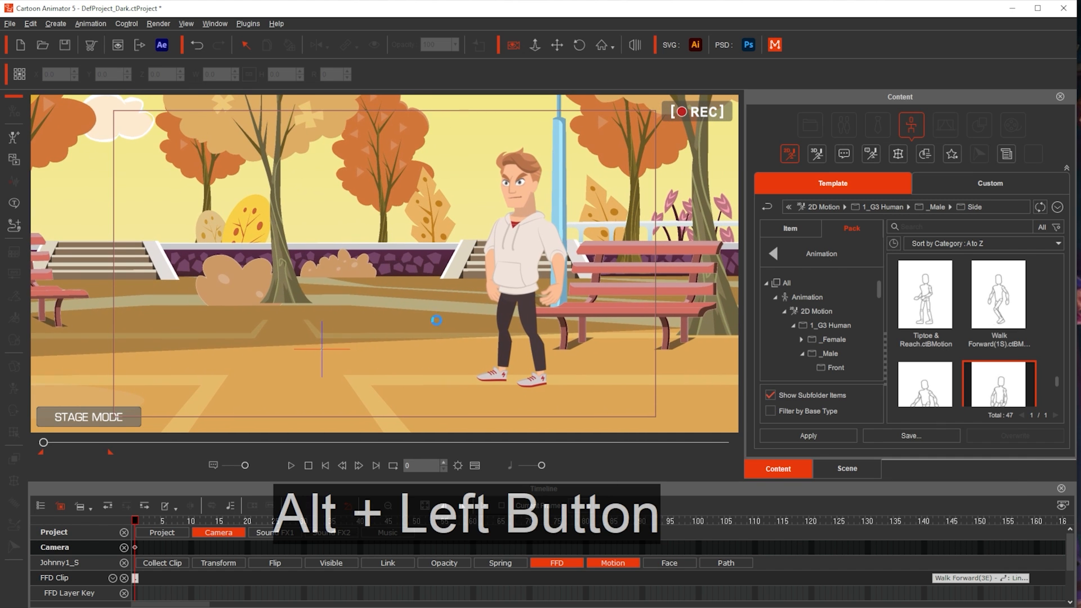
{"action": "left_click", "coordinate": [376, 464]}
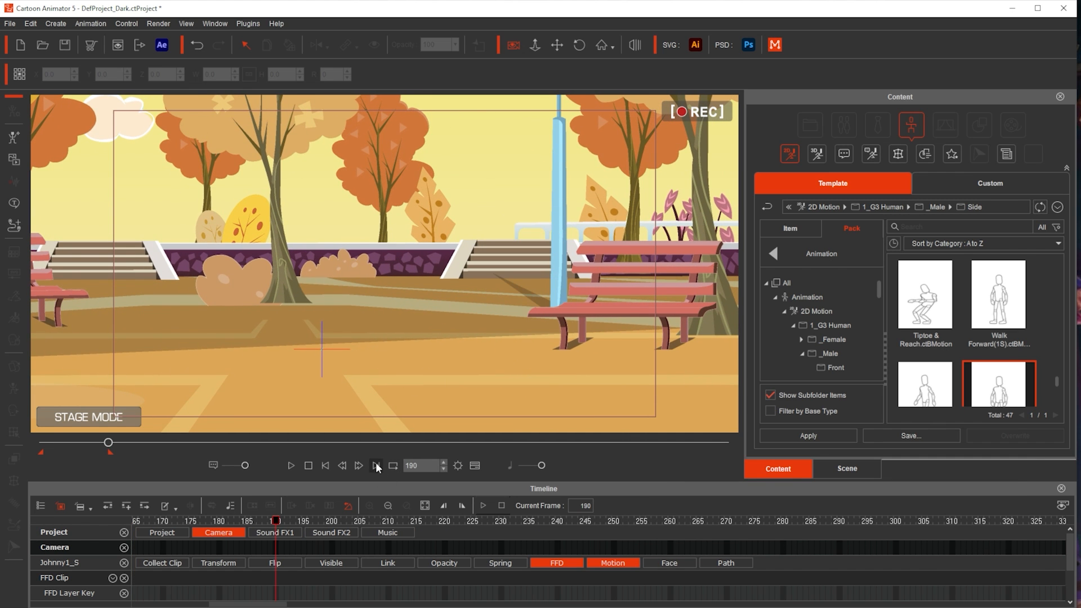
{"action": "left_click_drag", "start_coordinate": [211, 329], "coordinate": [565, 328], "text": "alt"}
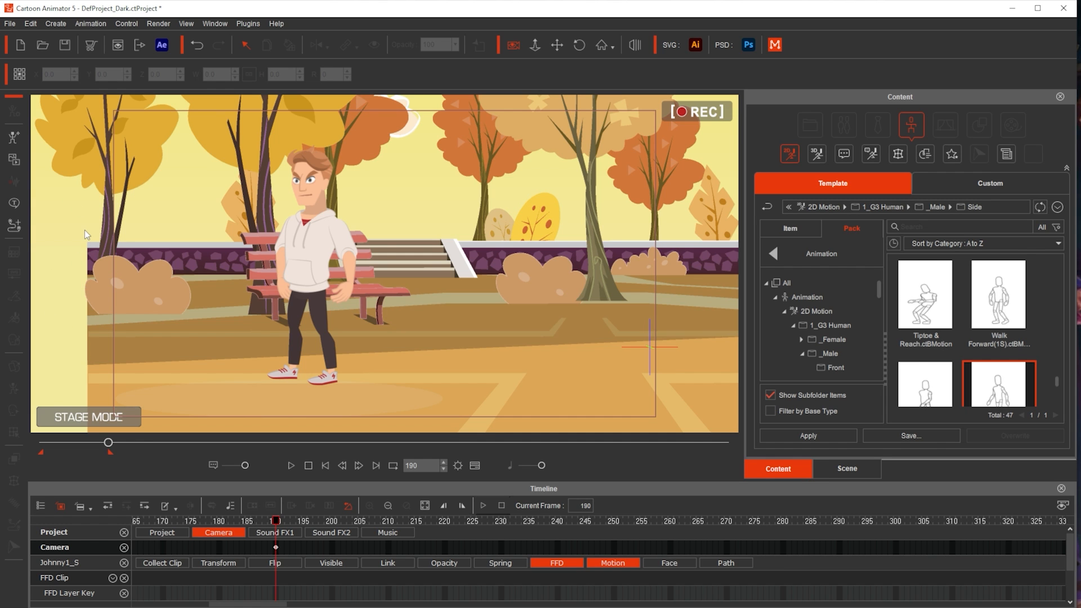
Step: Render preview images of frame 190 with the current camera framing and with the camera panned past the background's left edge
{"action": "left_click", "coordinate": [118, 45]}
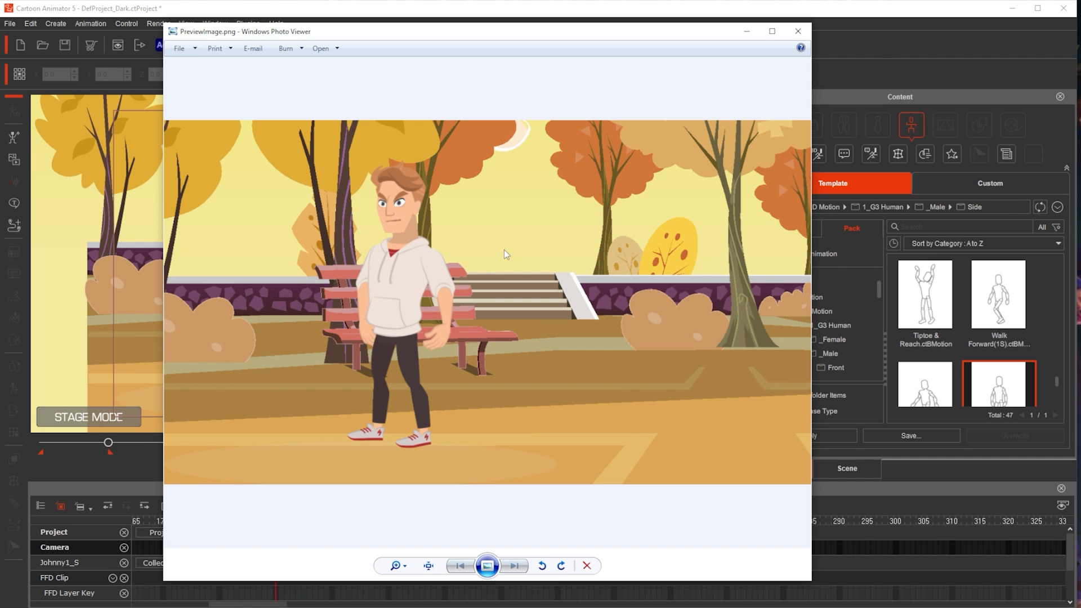
{"action": "left_click", "coordinate": [872, 47]}
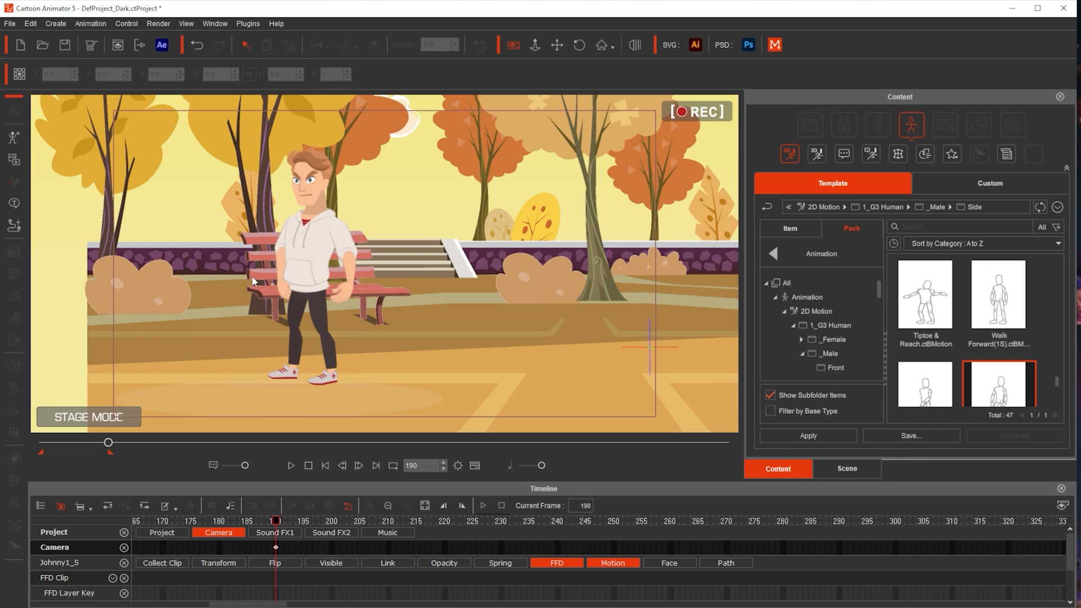
{"action": "key", "text": "alt"}
{"action": "left_click_drag", "start_coordinate": [230, 276], "coordinate": [323, 276]}
{"action": "left_click_drag", "start_coordinate": [171, 251], "coordinate": [313, 283]}
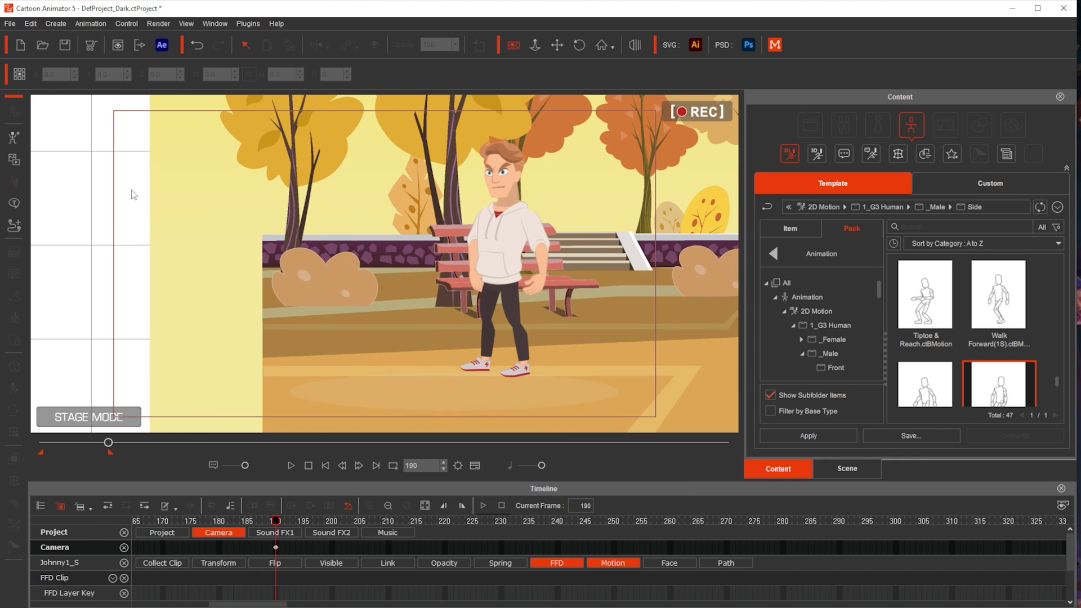
{"action": "left_click", "coordinate": [118, 45]}
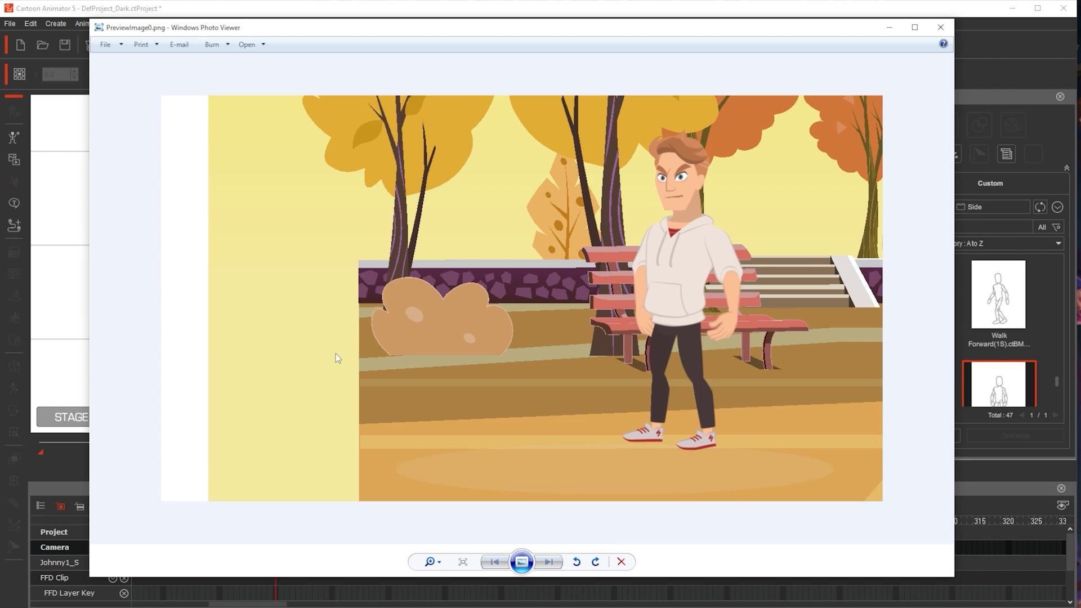
{"action": "left_click", "coordinate": [990, 42]}
Step: Pan the camera back at frame 190 so the background fills most of the camera frame around the actor
{"action": "key", "text": "alt"}
{"action": "left_click_drag", "start_coordinate": [536, 297], "coordinate": [343, 306]}
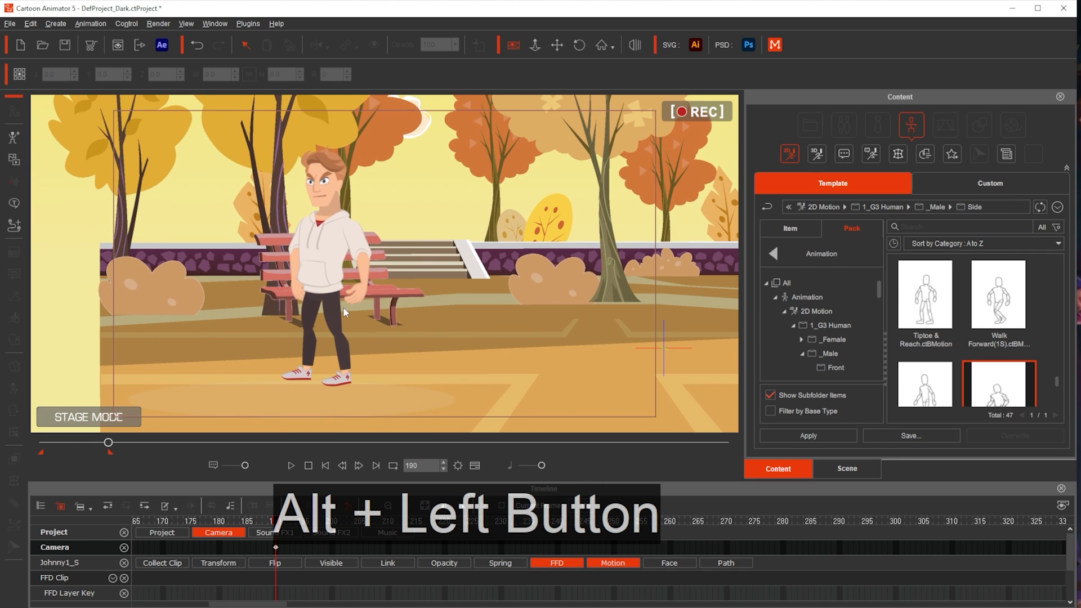
Step: Play the animation from frame 0 to review how the camera follows the walking actor
{"action": "left_click", "coordinate": [325, 465]}
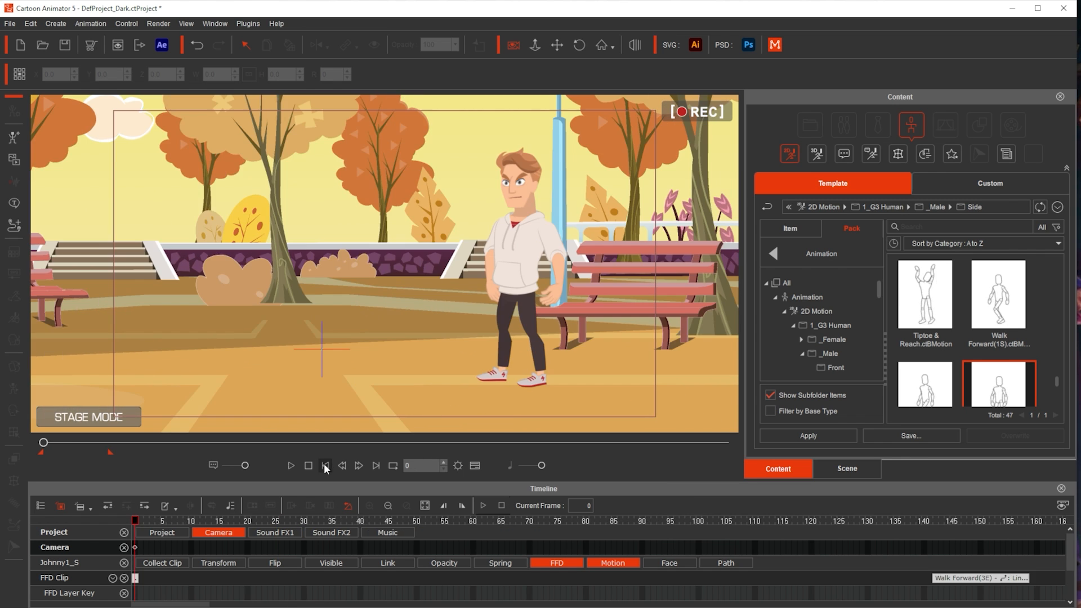
{"action": "left_click", "coordinate": [291, 466]}
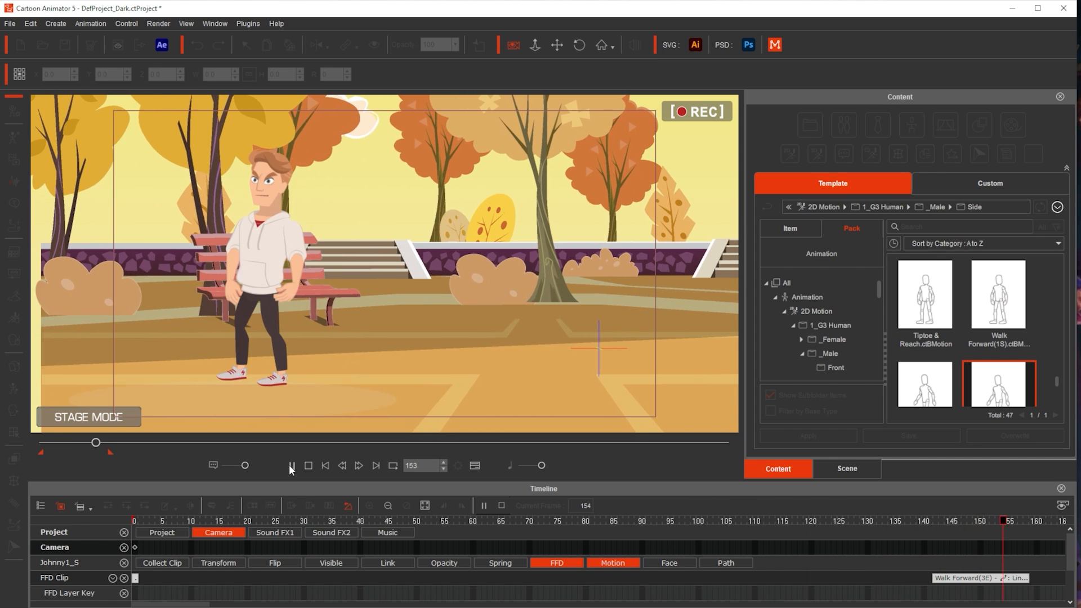
{"action": "left_click", "coordinate": [295, 465]}
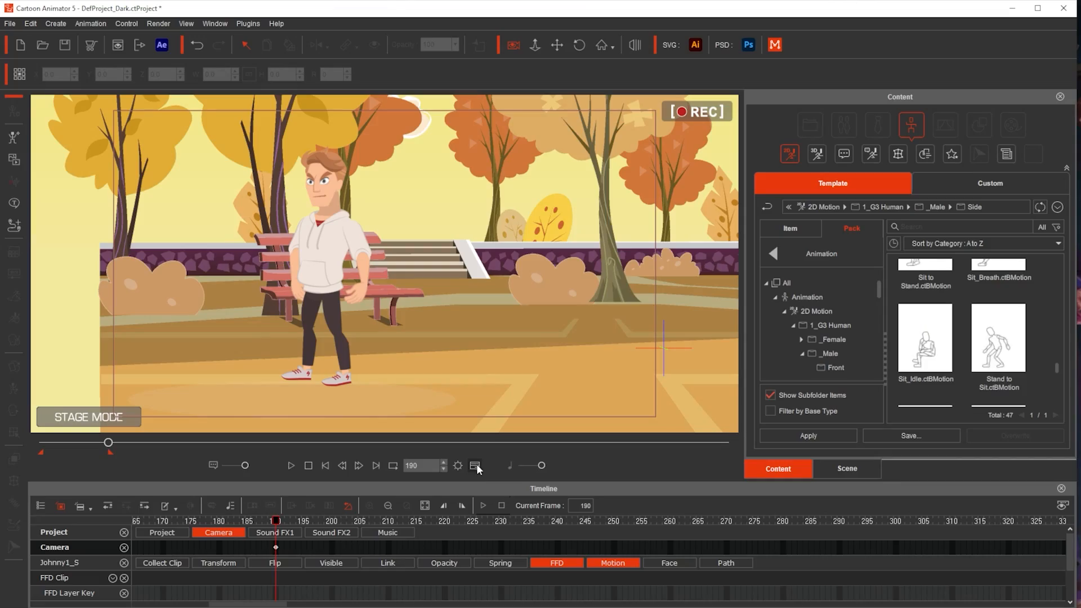
Step: Hide the Timeline to enlarge the stage, and browse the side-view male motions in the content library
{"action": "left_click", "coordinate": [475, 467]}
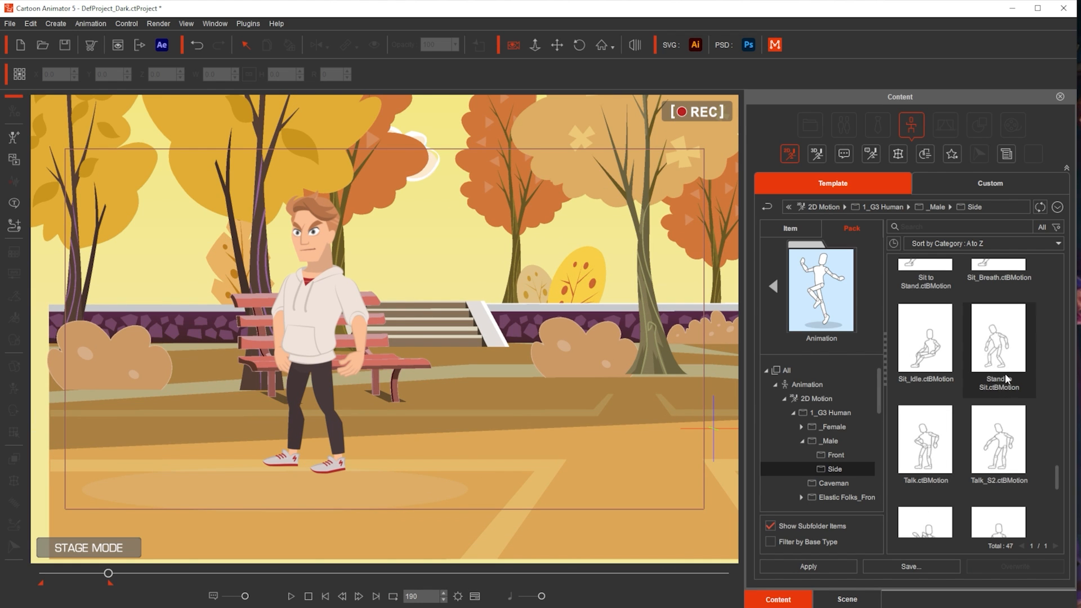
{"action": "scroll", "coordinate": [946, 401], "scroll_direction": "up", "scroll_amount": 1}
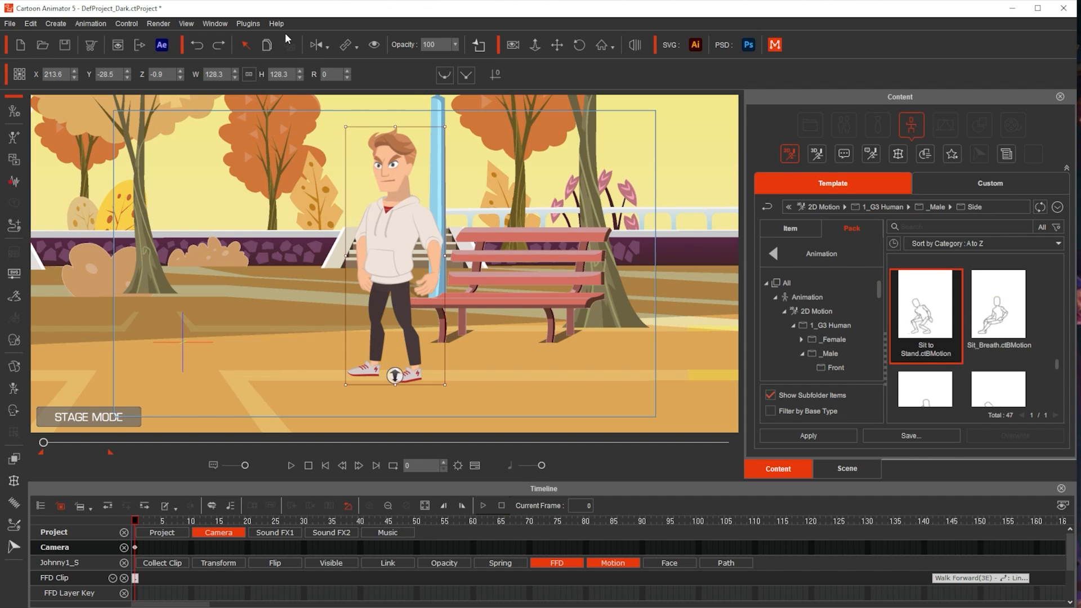
Step: Open the Reallusion Content Store in the browser and go to the Cartoon Animator character section
{"action": "left_click", "coordinate": [276, 24]}
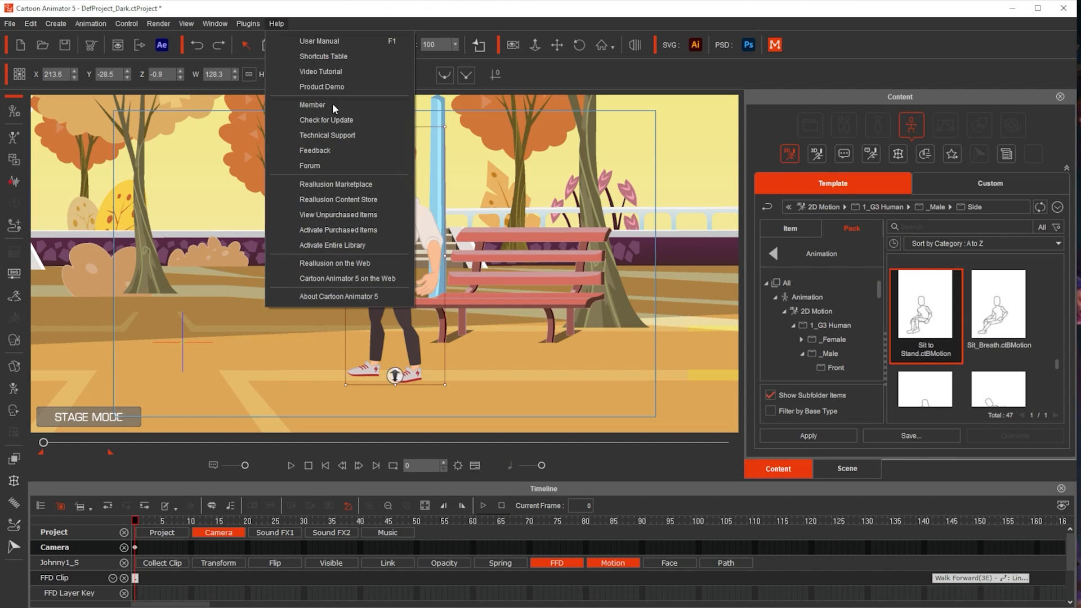
{"action": "left_click", "coordinate": [340, 199]}
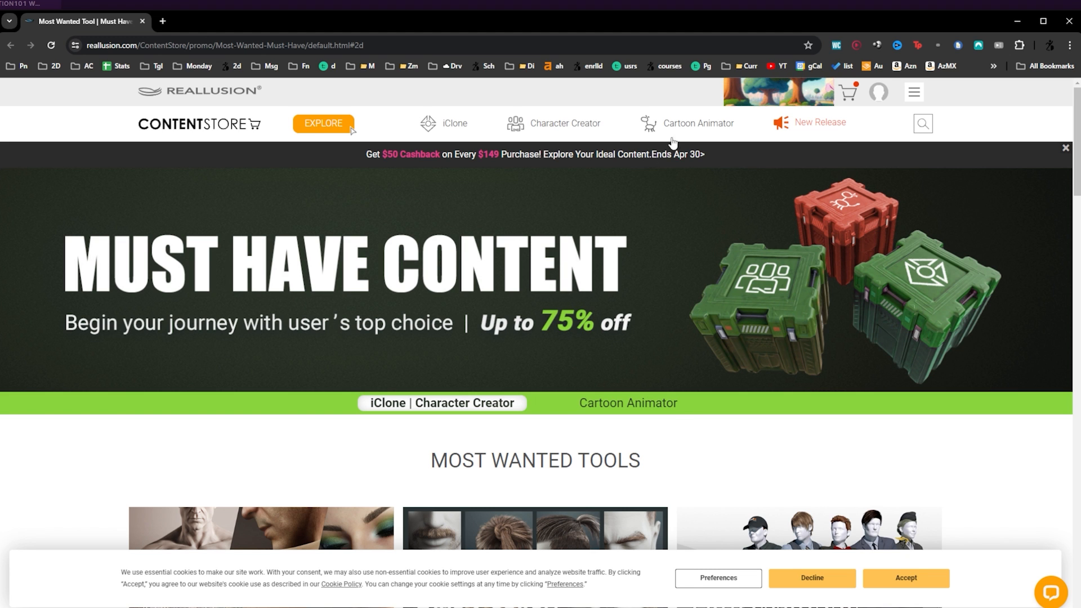
{"action": "mouse_move", "coordinate": [685, 128]}
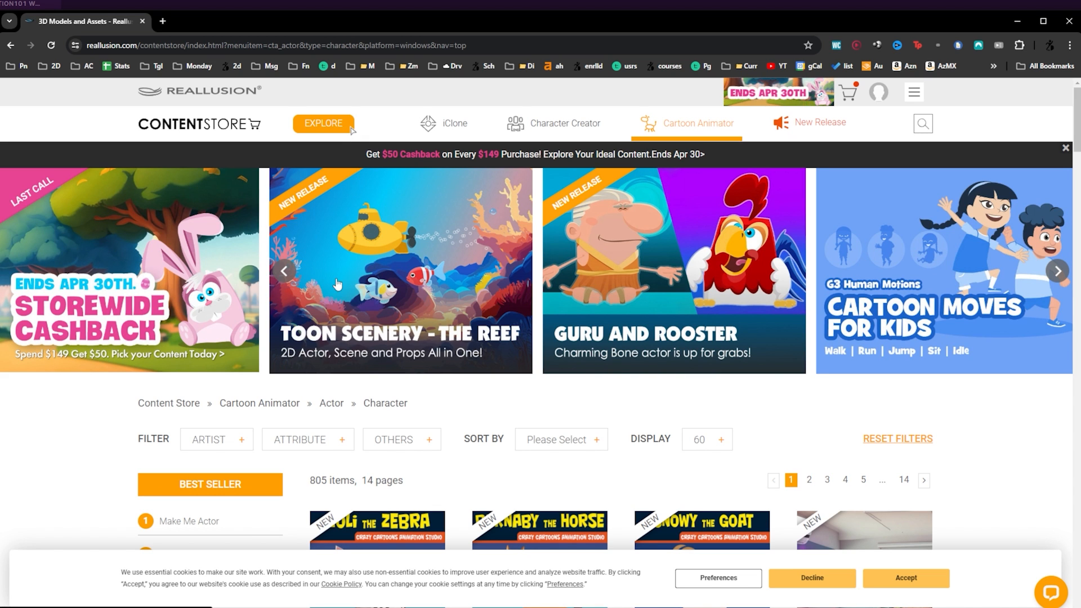
Step: Browse the featured content banners and the character packs offered for Cartoon Animator in the store
{"action": "left_click", "coordinate": [1058, 272]}
{"action": "left_click", "coordinate": [1058, 271]}
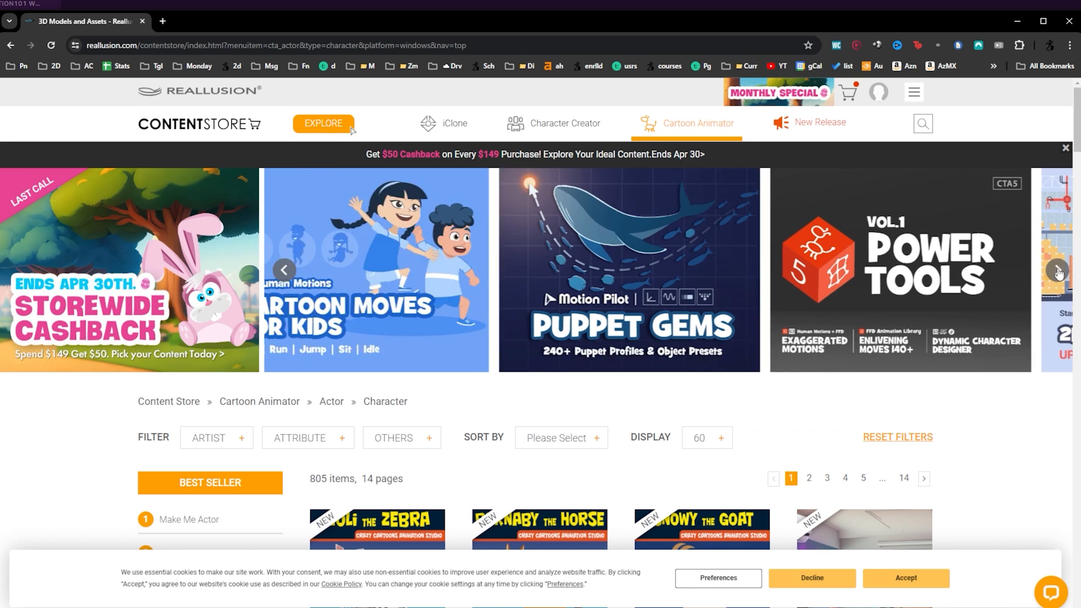
{"action": "left_click", "coordinate": [1059, 271]}
{"action": "left_click", "coordinate": [1059, 271]}
{"action": "scroll", "coordinate": [804, 269], "scroll_direction": "down", "scroll_amount": 1}
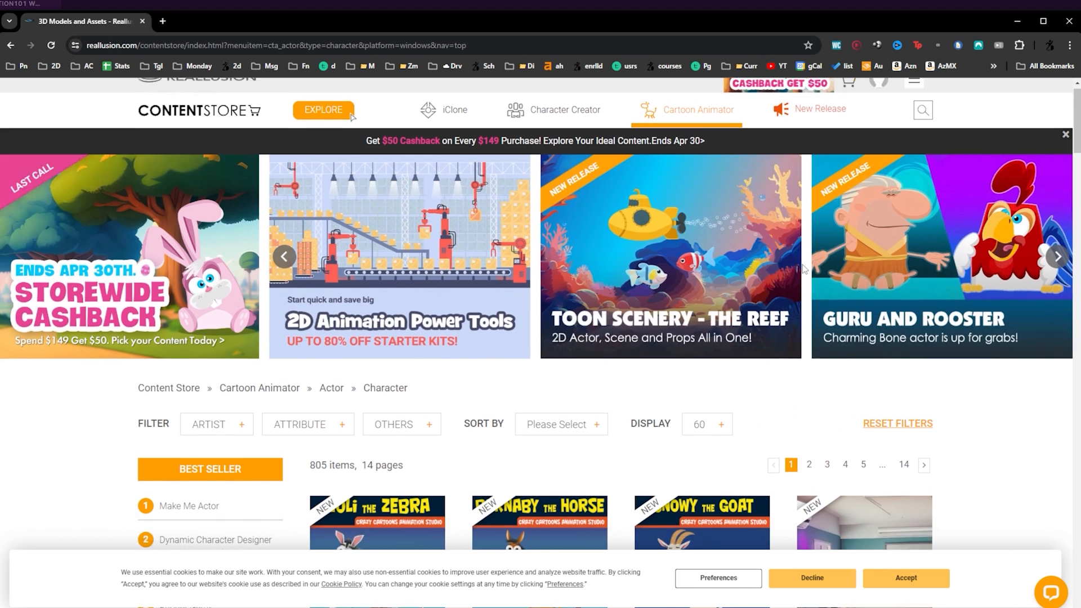
{"action": "scroll", "coordinate": [804, 269], "scroll_direction": "down", "scroll_amount": 15}
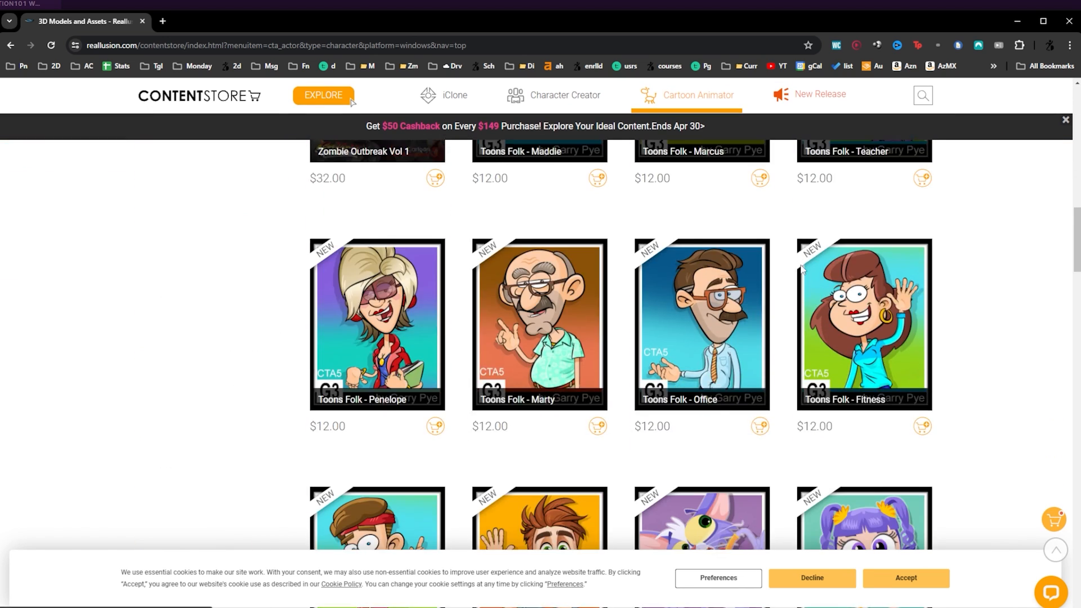
{"action": "scroll", "coordinate": [801, 268], "scroll_direction": "down", "scroll_amount": 14}
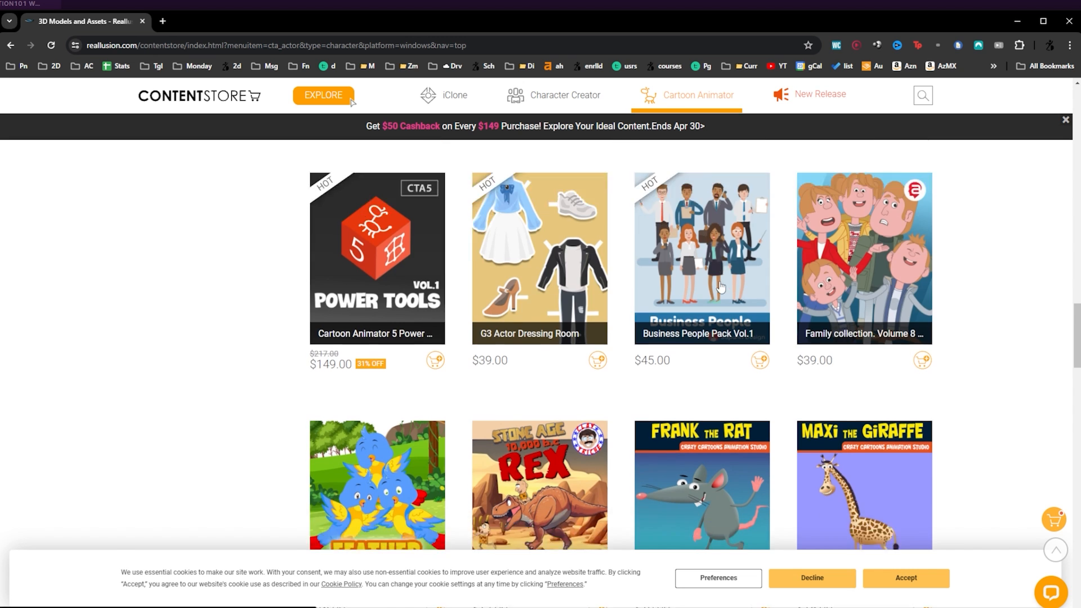
{"action": "scroll", "coordinate": [721, 287], "scroll_direction": "down", "scroll_amount": 4}
{"action": "scroll", "coordinate": [787, 323], "scroll_direction": "down", "scroll_amount": 4}
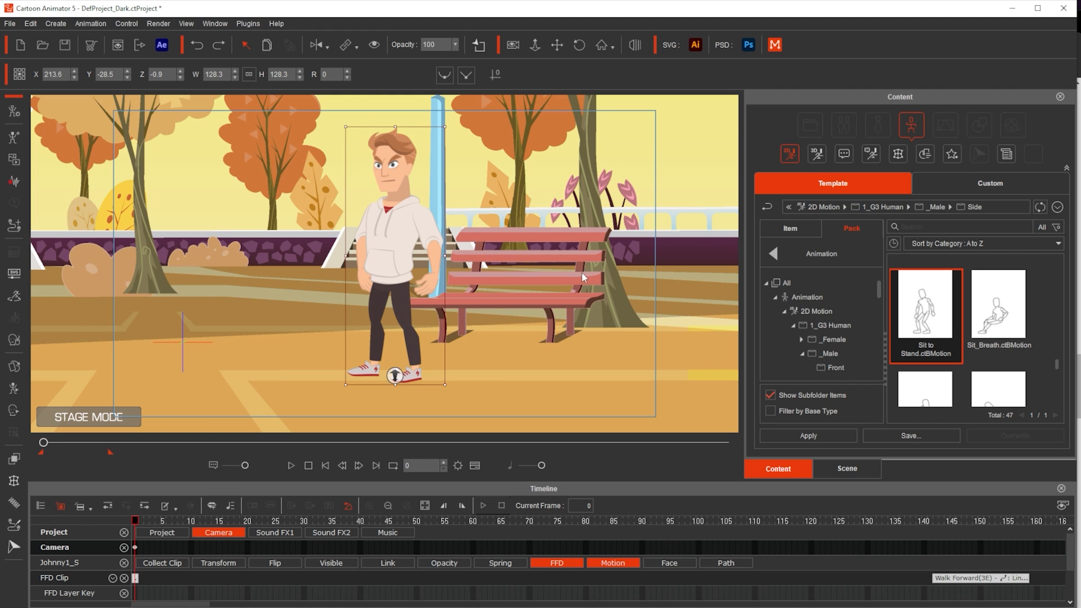
Step: Switch back to Cartoon Animator and open its online video tutorials page
{"action": "left_click", "coordinate": [277, 25]}
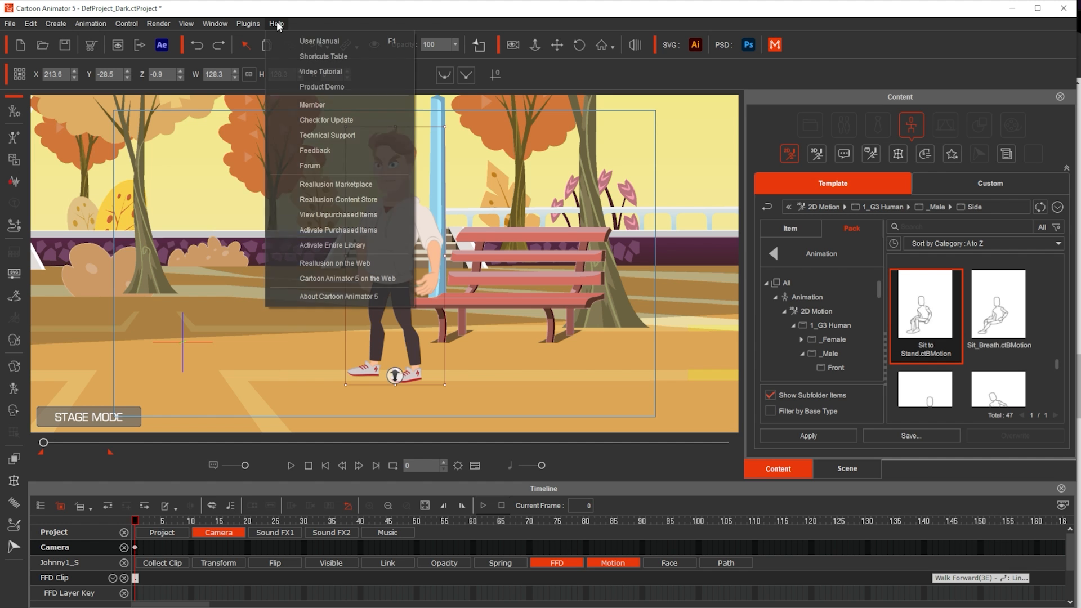
{"action": "left_click", "coordinate": [309, 70]}
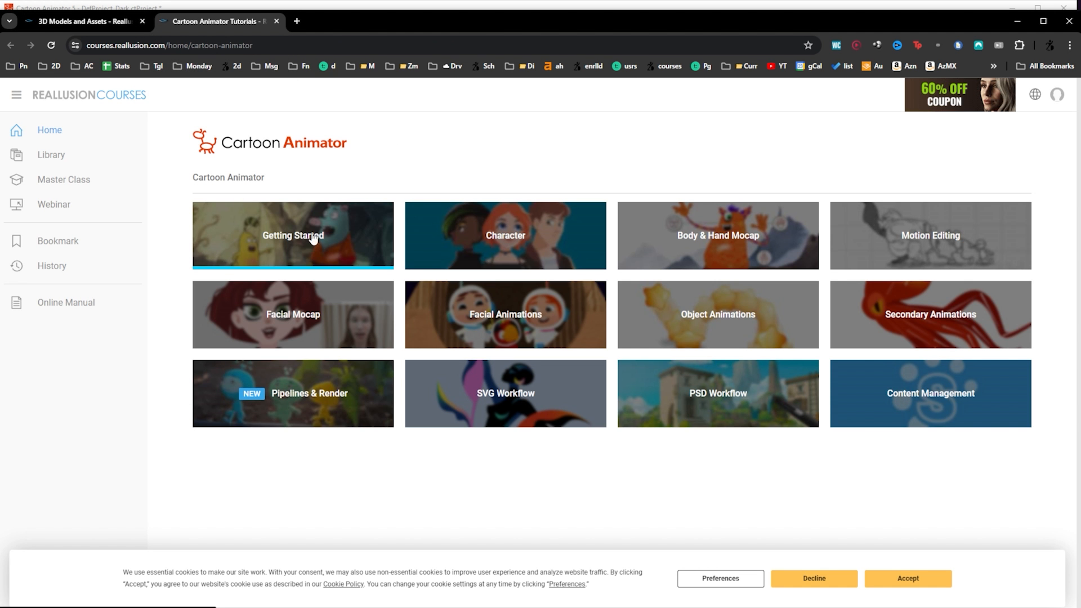